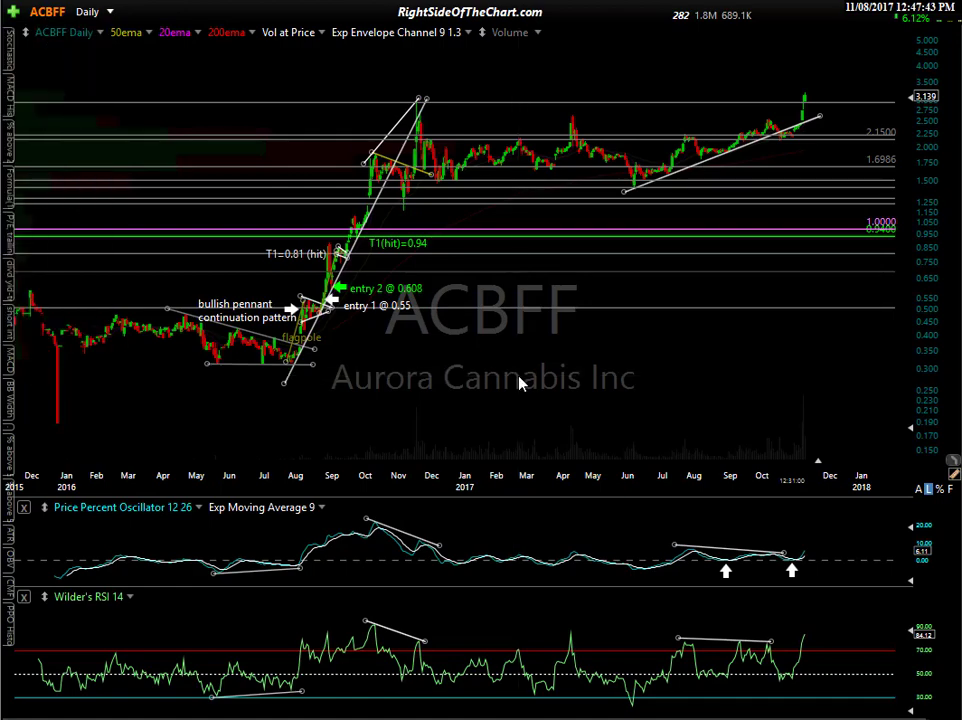
Load the XES chart and trace the shoulders and head beneath the neckline in magenta ink, clearing the ink when done
type("xes")
key("Return")
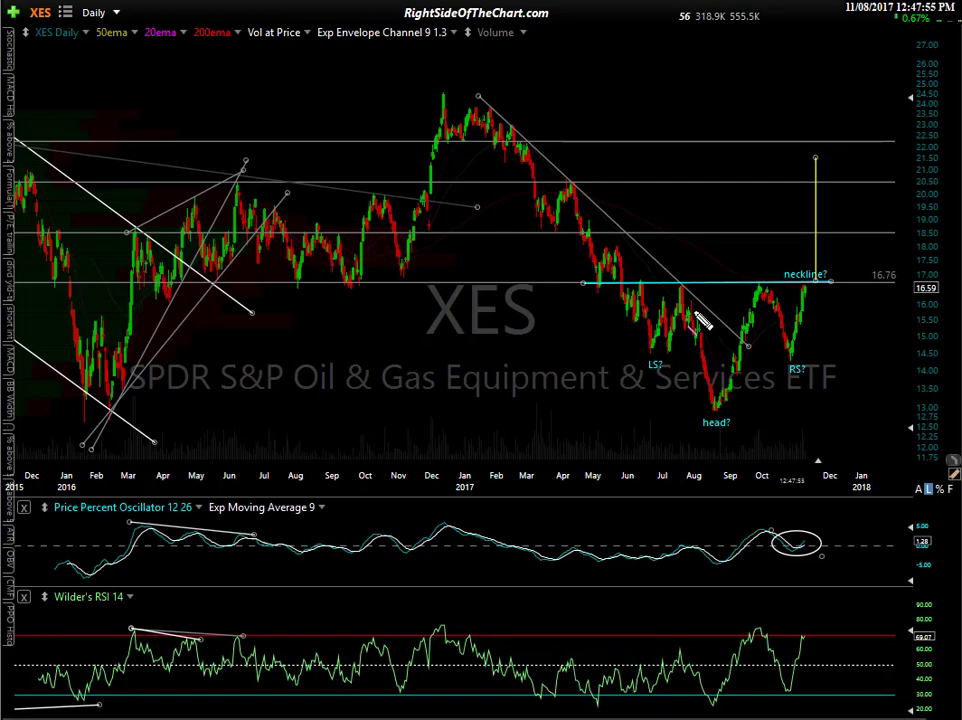
mouse_move(629, 285)
left_mouse_down()
mouse_move(652, 348)
mouse_move(683, 286)
mouse_move(718, 410)
mouse_move(760, 288)
mouse_move(779, 315)
mouse_move(809, 285)
left_mouse_up()
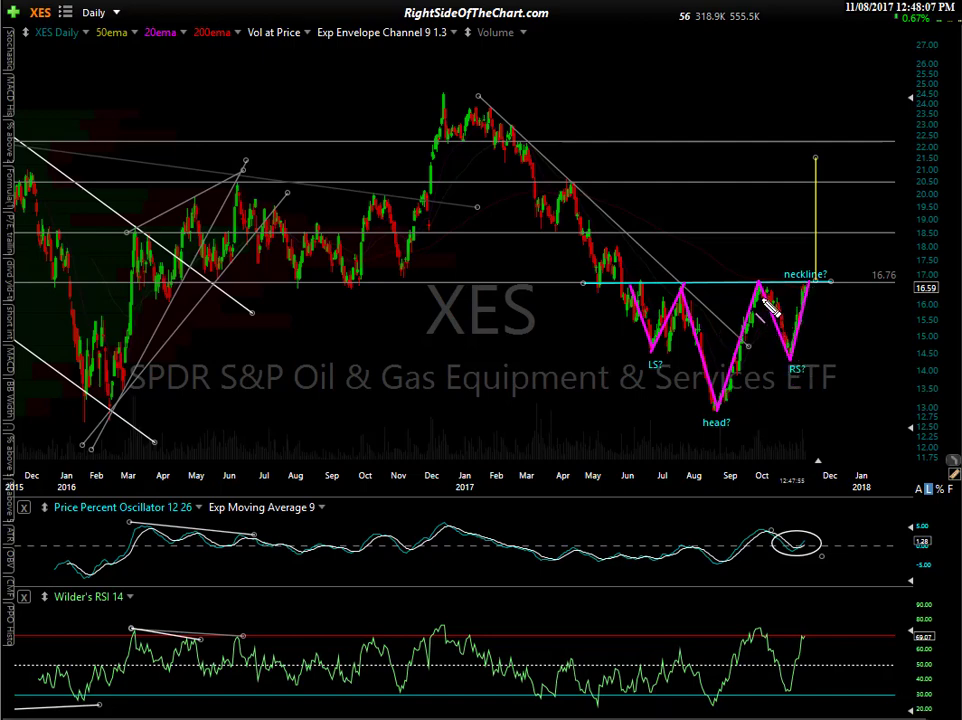
mouse_move(784, 385)
left_mouse_down()
mouse_move(795, 354)
mouse_move(816, 374)
left_mouse_up()
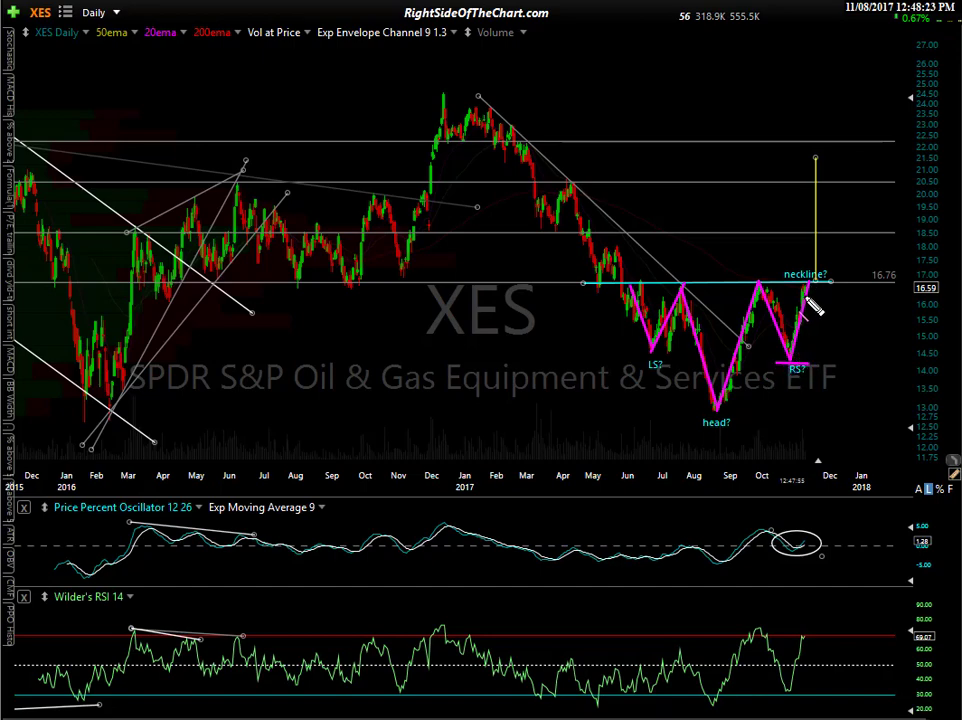
left_click_drag(813, 311, 821, 321)
mouse_move(466, 117)
left_mouse_down()
mouse_move(478, 212)
mouse_move(709, 413)
left_mouse_up()
key("Escape")
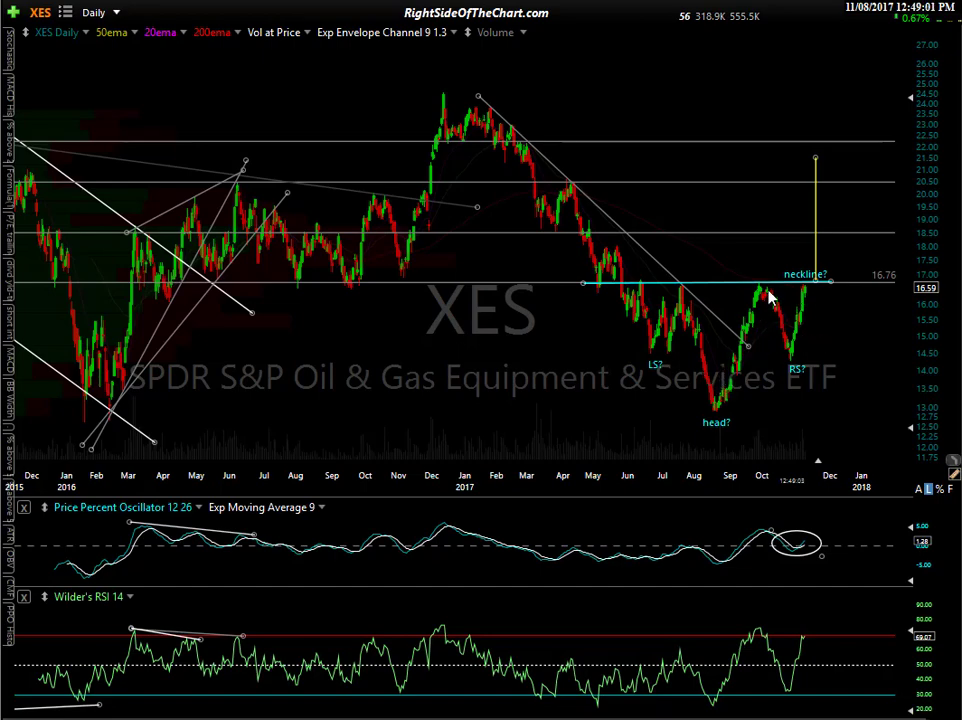
Measure the pattern's height by moving the yellow line between neckline and head, and return it to project above the neckline
left_click_drag(816, 229, 727, 345)
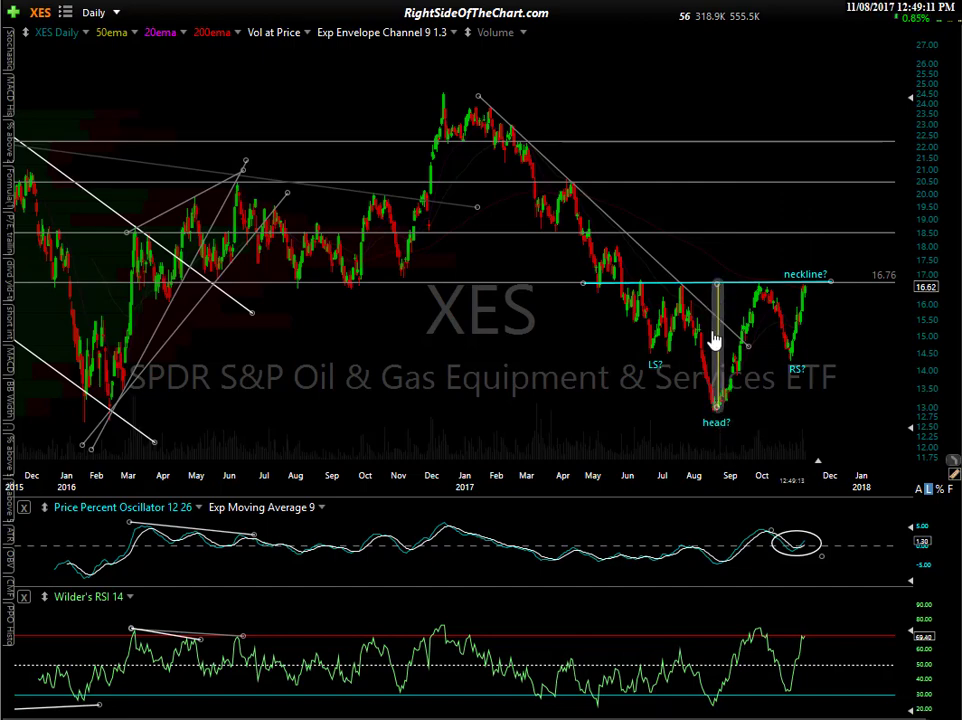
left_click_drag(717, 355, 815, 230)
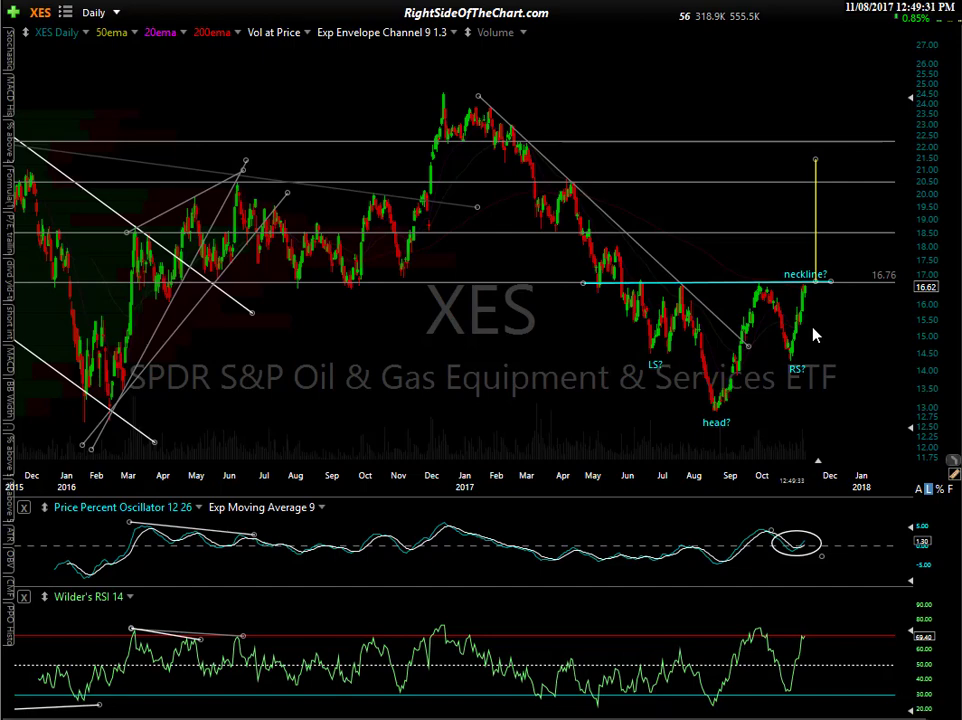
Sketch magenta arrows from the neckline to the 18.50 and 20.50 levels, mark the yellow line's upper end and past reactions, and clear the ink
left_click_drag(831, 160, 837, 159)
left_click_drag(820, 272, 840, 240)
mouse_move(841, 240)
left_mouse_down()
mouse_move(848, 252)
mouse_move(872, 228)
mouse_move(876, 184)
mouse_move(887, 209)
mouse_move(878, 204)
mouse_move(888, 198)
left_mouse_up()
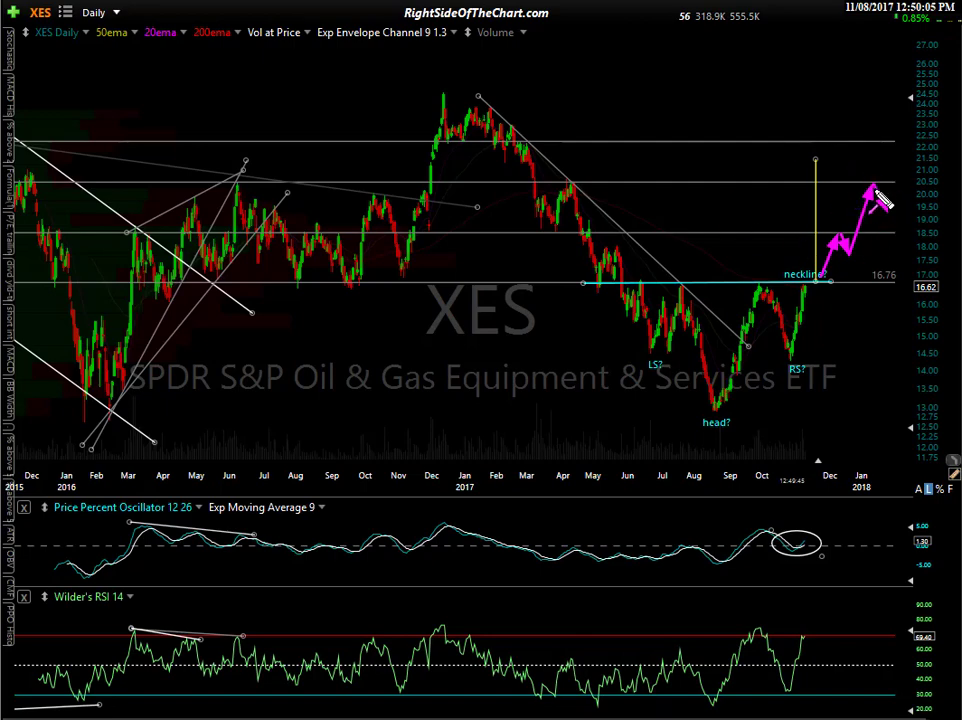
mouse_move(835, 181)
left_mouse_down()
mouse_move(843, 175)
mouse_move(820, 158)
mouse_move(834, 156)
left_mouse_up()
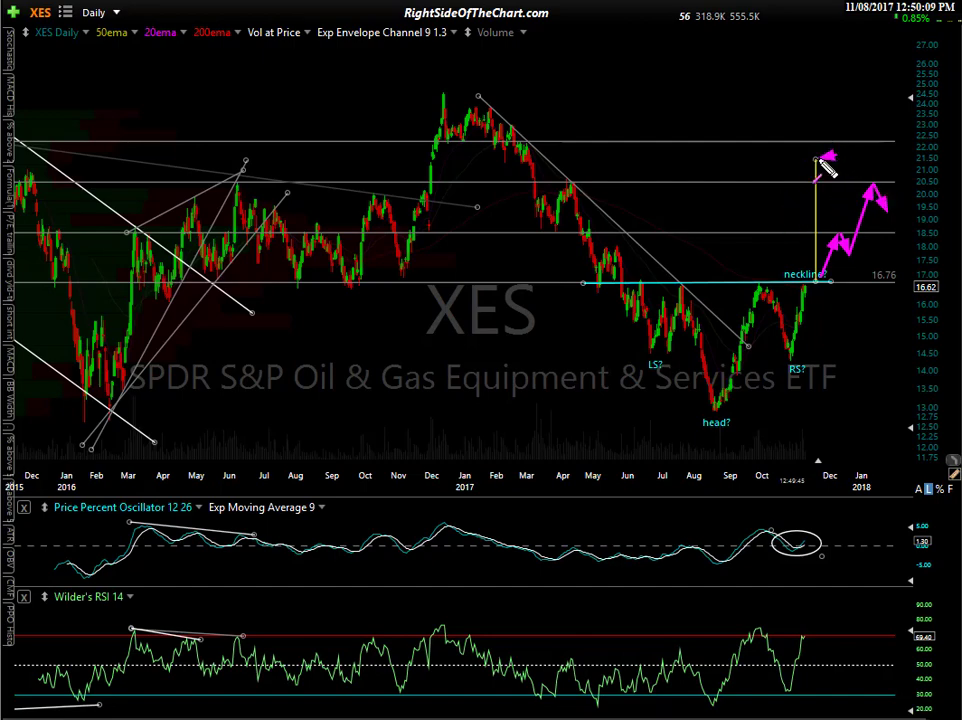
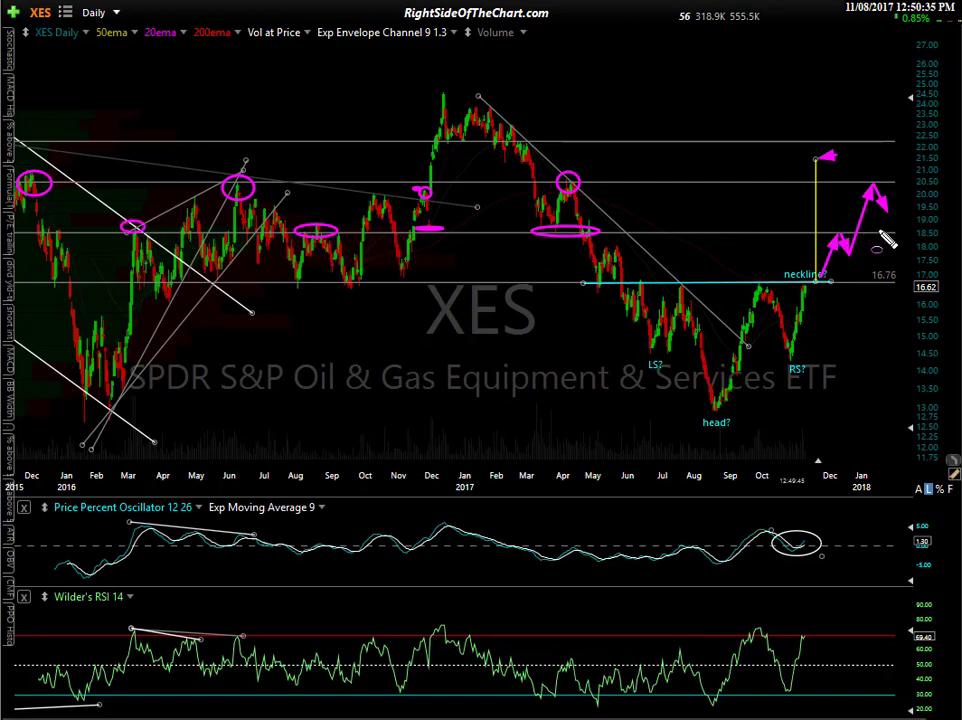
key("Escape")
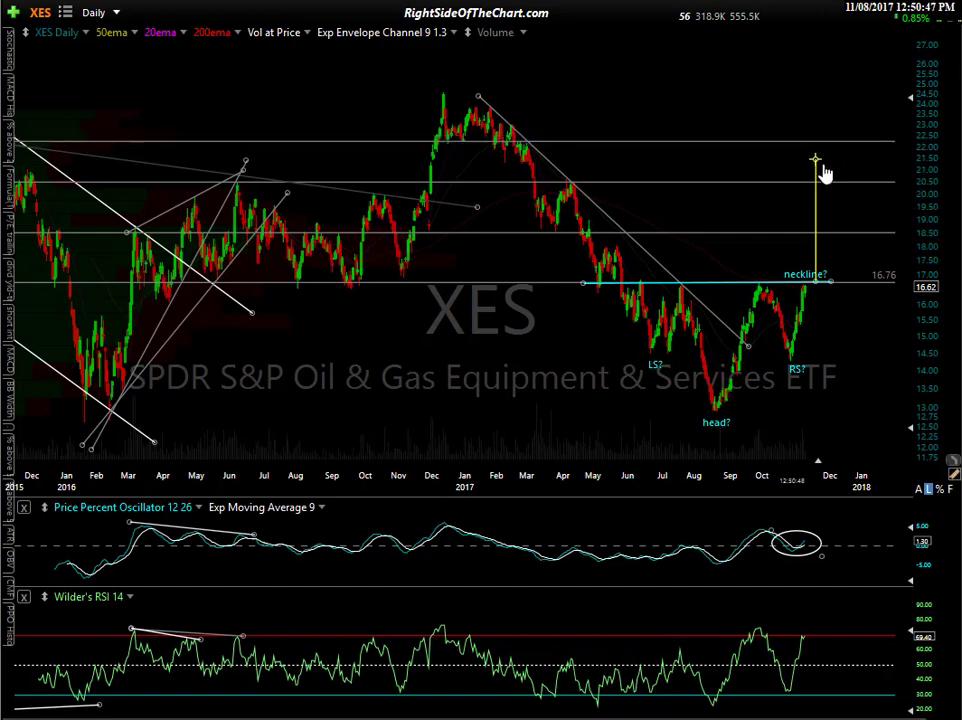
Nudge the yellow projection line above the neckline slightly earlier in time and inspect the horizontal line near 18.50
mouse_move(819, 242)
left_mouse_down()
mouse_move(820, 228)
mouse_move(815, 248)
left_mouse_up()
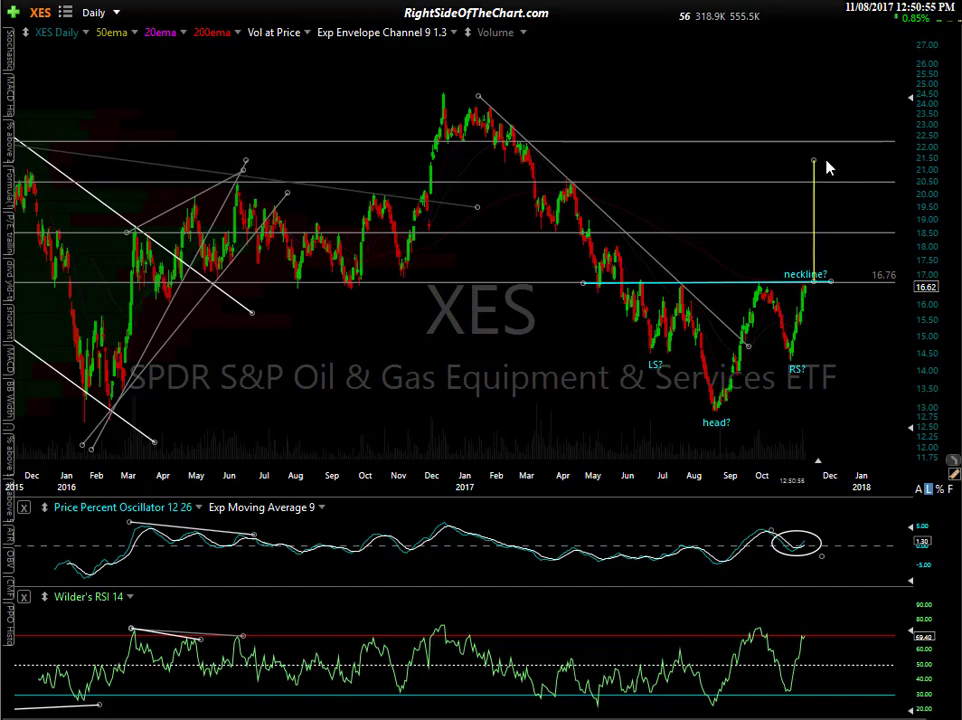
mouse_move(850, 188)
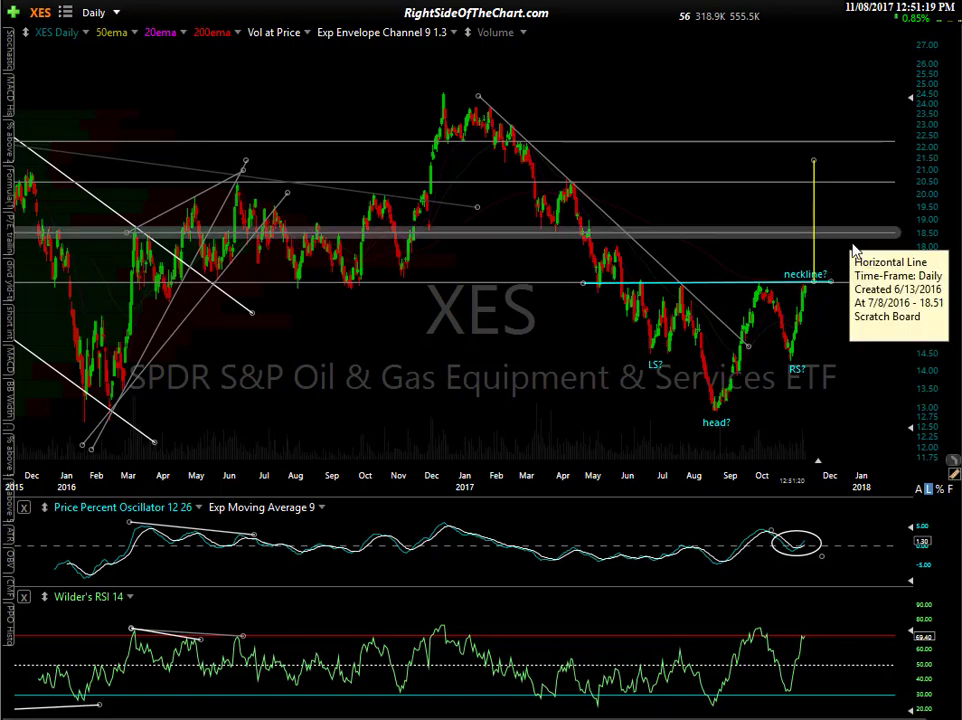
mouse_move(831, 245)
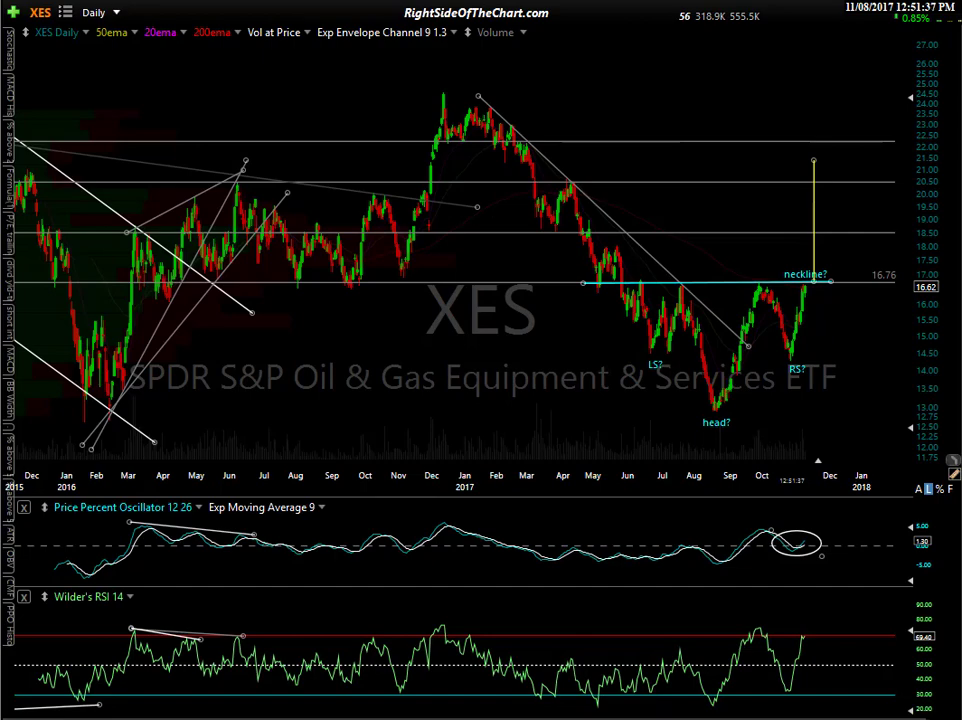
Draw a magenta arrow from the latest price up to the 18.50 resistance line and clear the ink
left_click_drag(801, 303, 816, 243)
left_click_drag(800, 652, 808, 638)
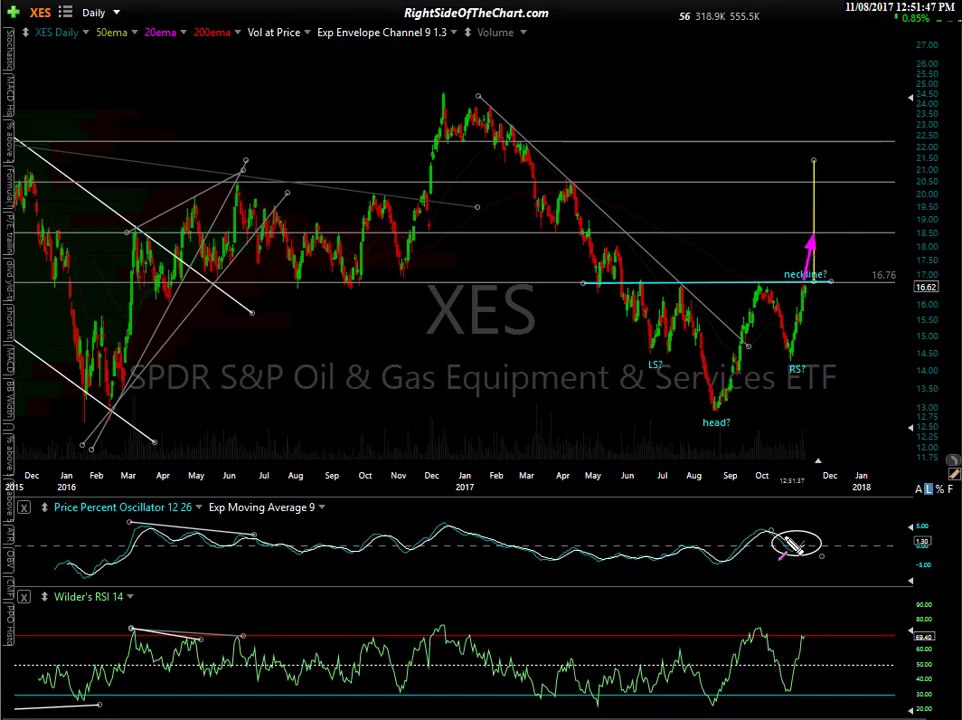
mouse_move(760, 548)
left_mouse_down()
mouse_move(774, 536)
mouse_move(815, 545)
mouse_move(826, 275)
mouse_move(844, 292)
mouse_move(813, 293)
left_mouse_up()
key("Escape")
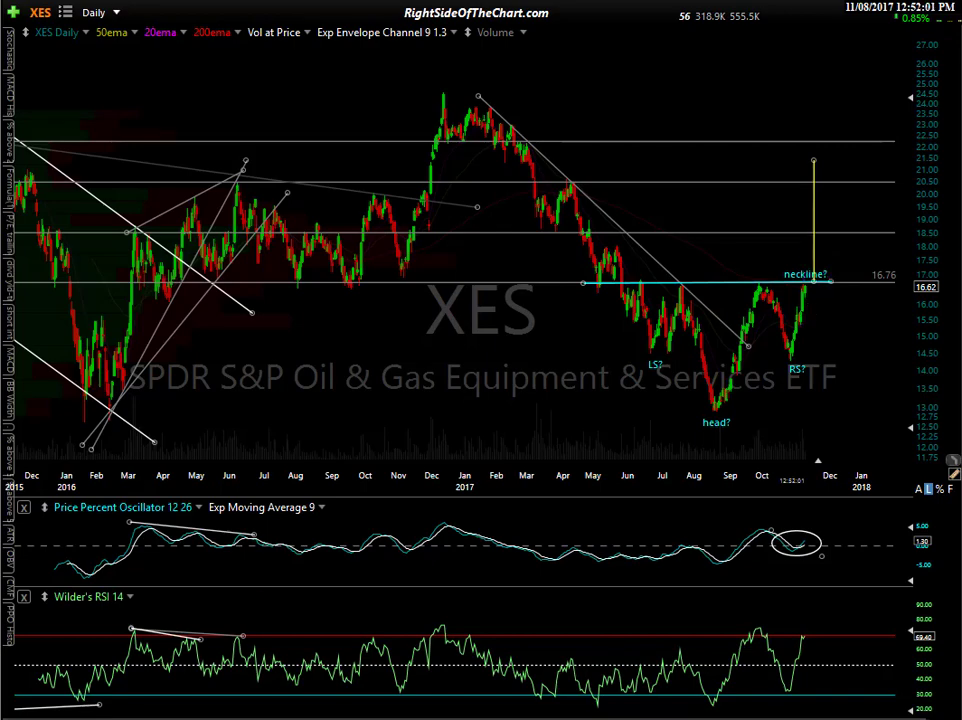
Sketch a small magenta pullback zigzag just below the neckline and a matching dip after the latest RSI reading
mouse_move(812, 285)
left_mouse_down()
mouse_move(826, 286)
mouse_move(842, 311)
left_mouse_up()
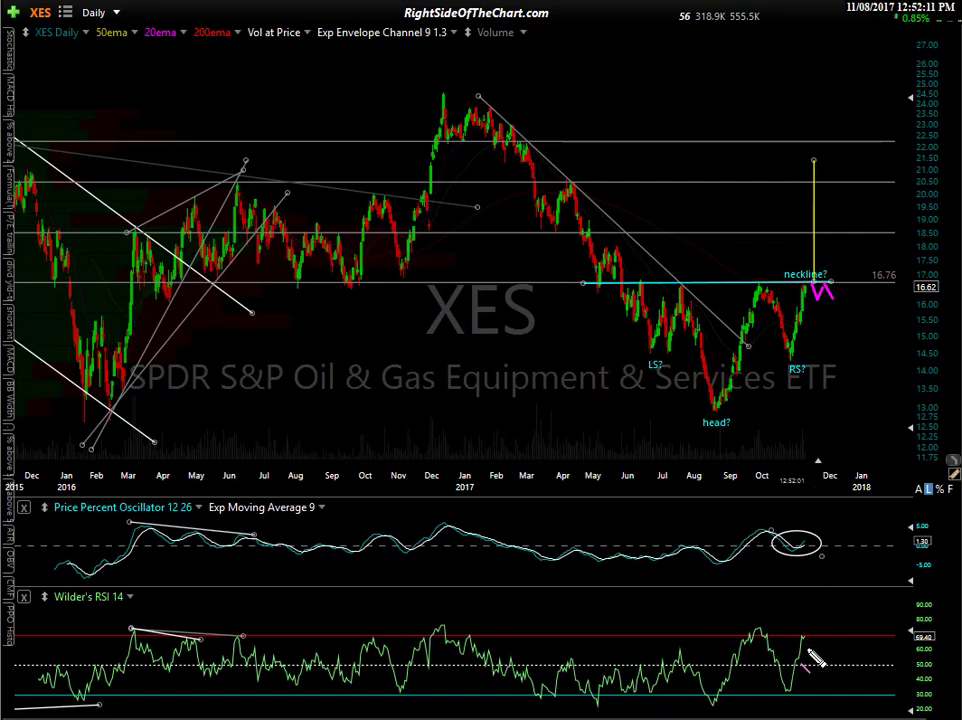
mouse_move(803, 636)
left_mouse_down()
mouse_move(812, 663)
mouse_move(819, 648)
left_mouse_up()
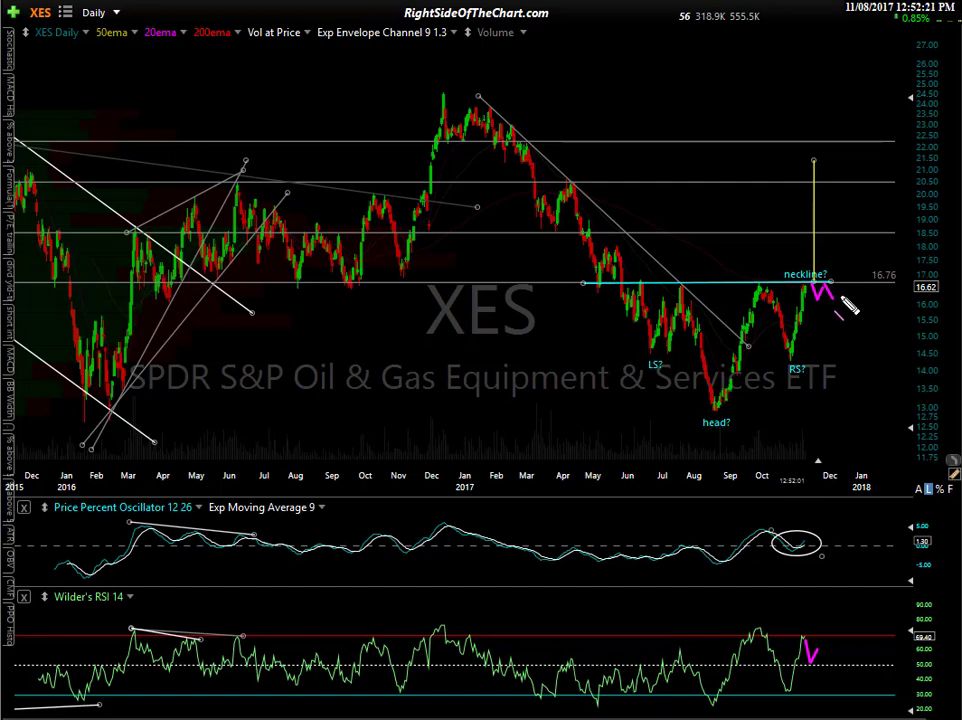
left_click_drag(823, 312, 831, 319)
key("ctrl+z")
Extend the zigzag up to the 18.50 and 20.50 levels, circle the neckline breakout and both targets, and clear the ink
mouse_move(833, 296)
left_mouse_down()
mouse_move(853, 237)
mouse_move(857, 255)
mouse_move(869, 239)
left_mouse_up()
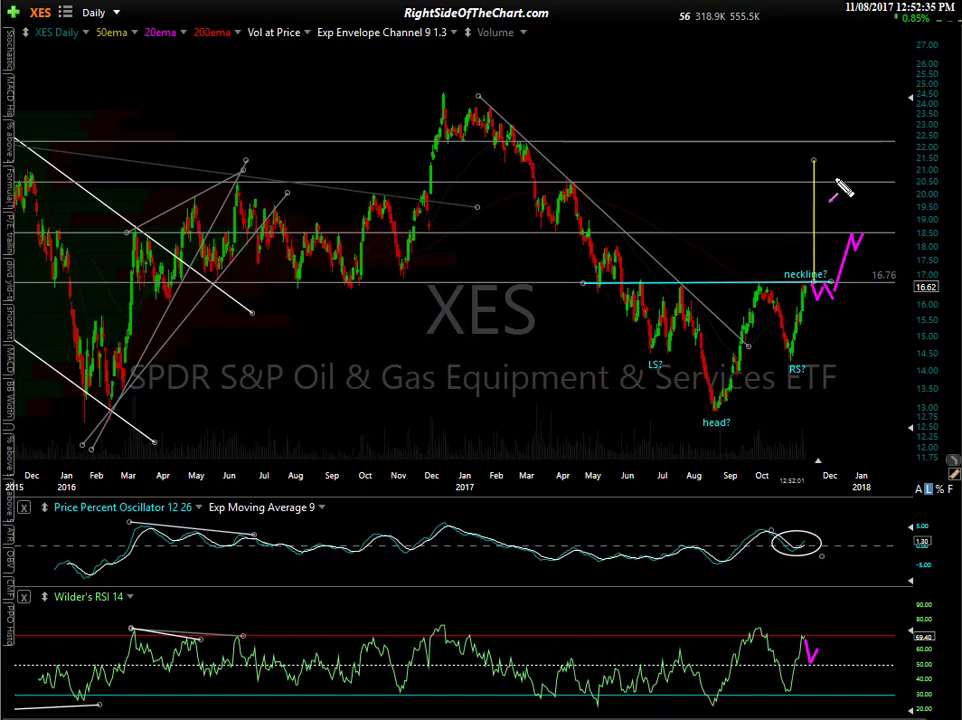
left_click_drag(861, 222, 882, 192)
mouse_move(818, 268)
left_mouse_down()
mouse_move(795, 276)
mouse_move(823, 293)
mouse_move(852, 250)
mouse_move(858, 182)
mouse_move(872, 200)
left_mouse_up()
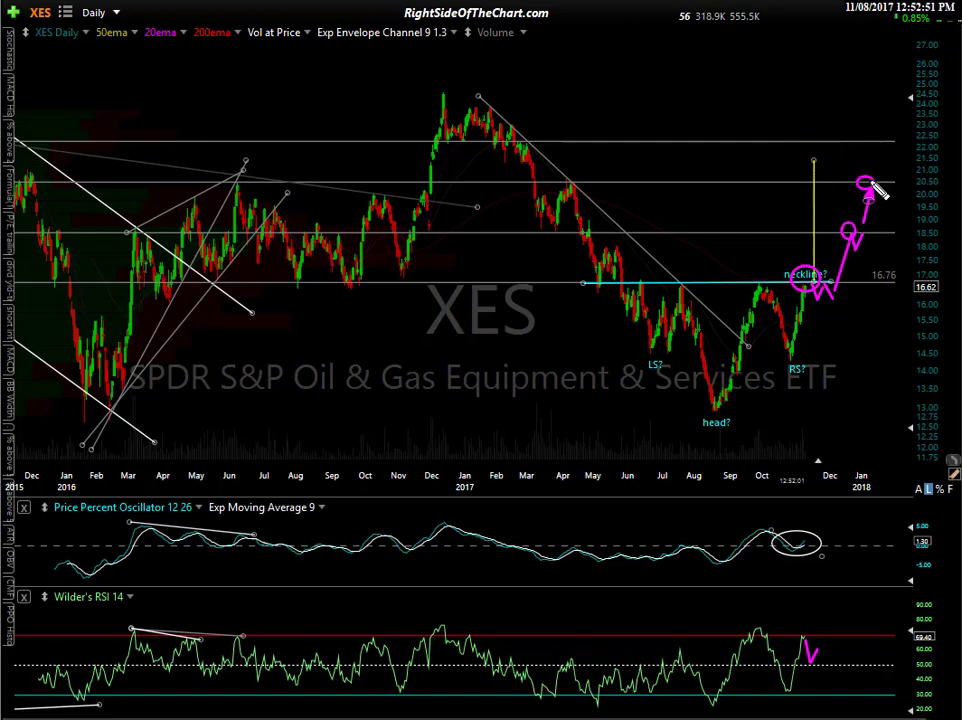
key("Escape")
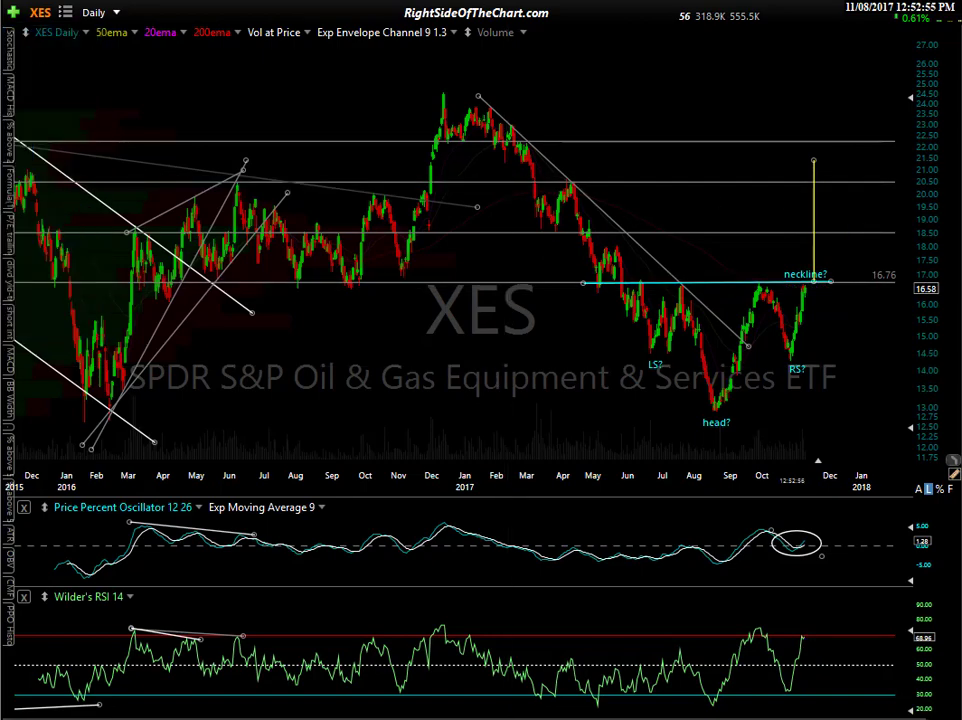
Load the PCLN chart and check the magenta line against the wedge's height at the February 2016 low, returning it beneath the August 2017 breakdown
type("pcl")
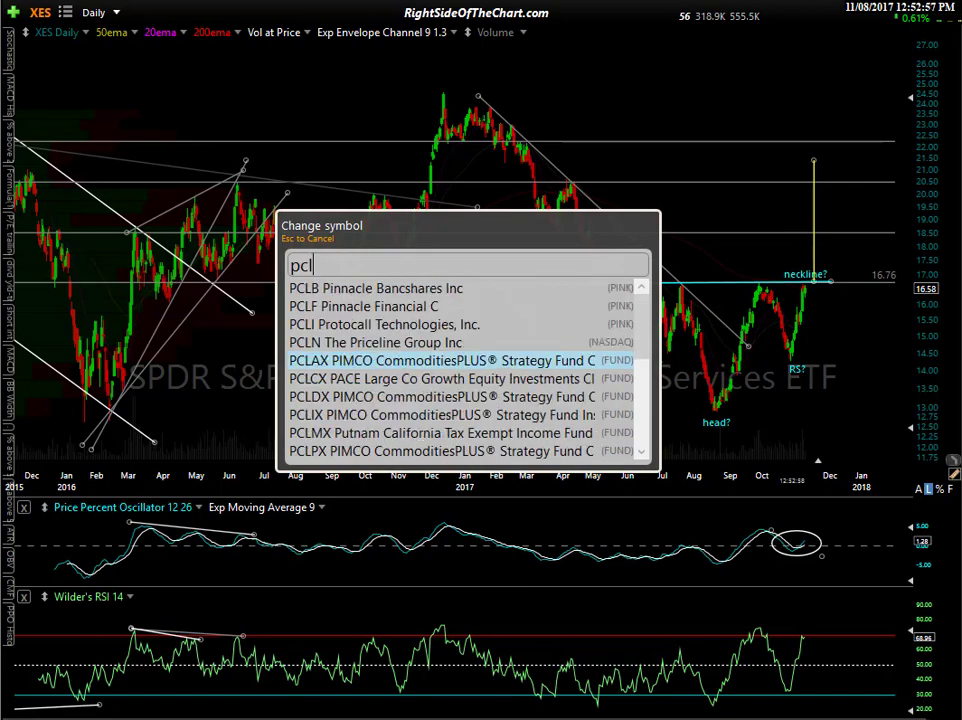
type("n")
key("Return")
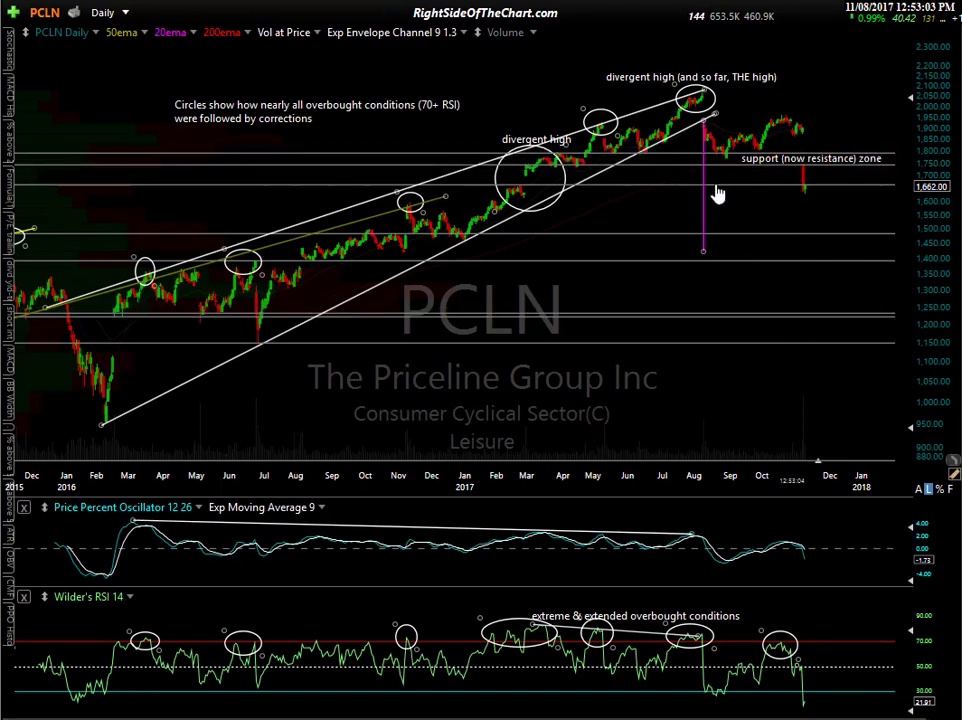
mouse_move(703, 208)
left_mouse_down()
mouse_move(176, 430)
mouse_move(101, 395)
mouse_move(103, 374)
left_mouse_up()
mouse_move(103, 374)
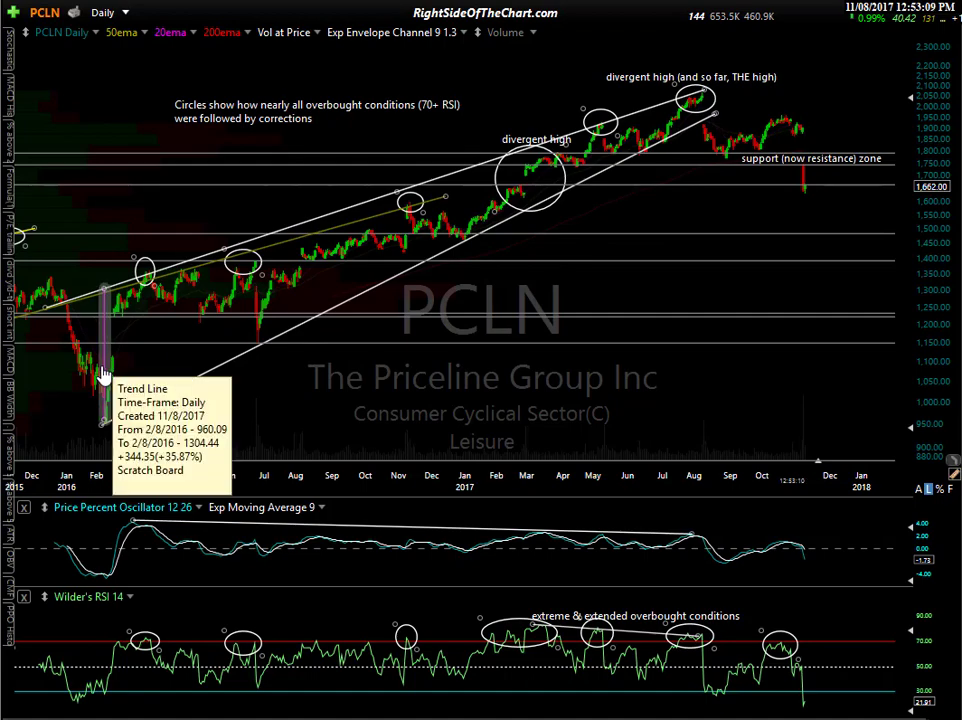
left_click_drag(103, 374, 704, 180)
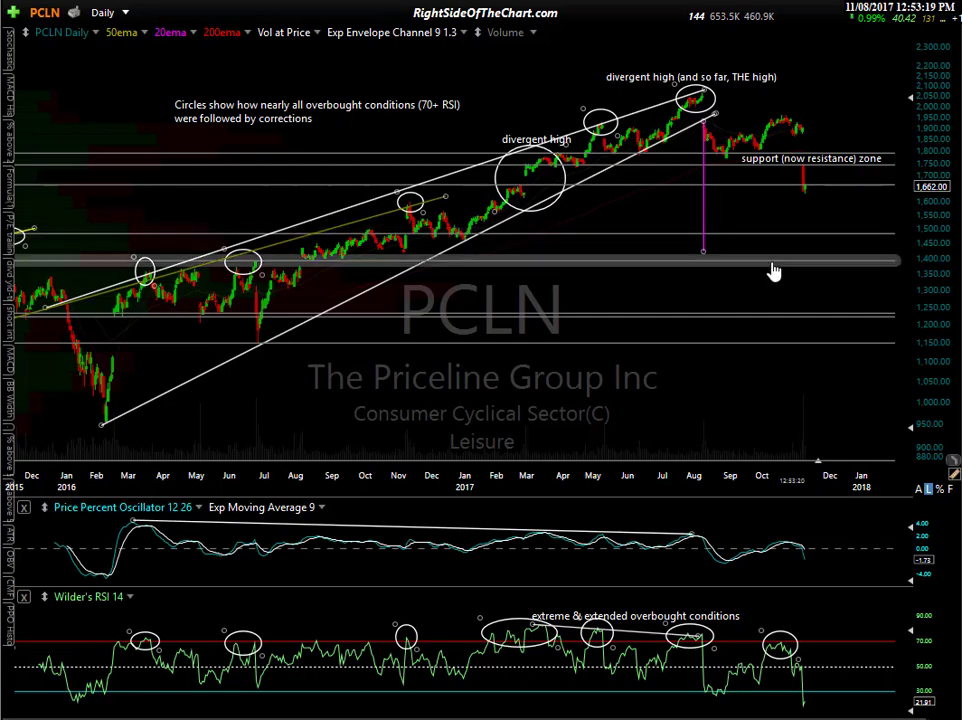
Sketch magenta arrows from the latest price down to the 1484.82 line, back up to the line near 1,662 and down again, clearing the ink
mouse_move(773, 241)
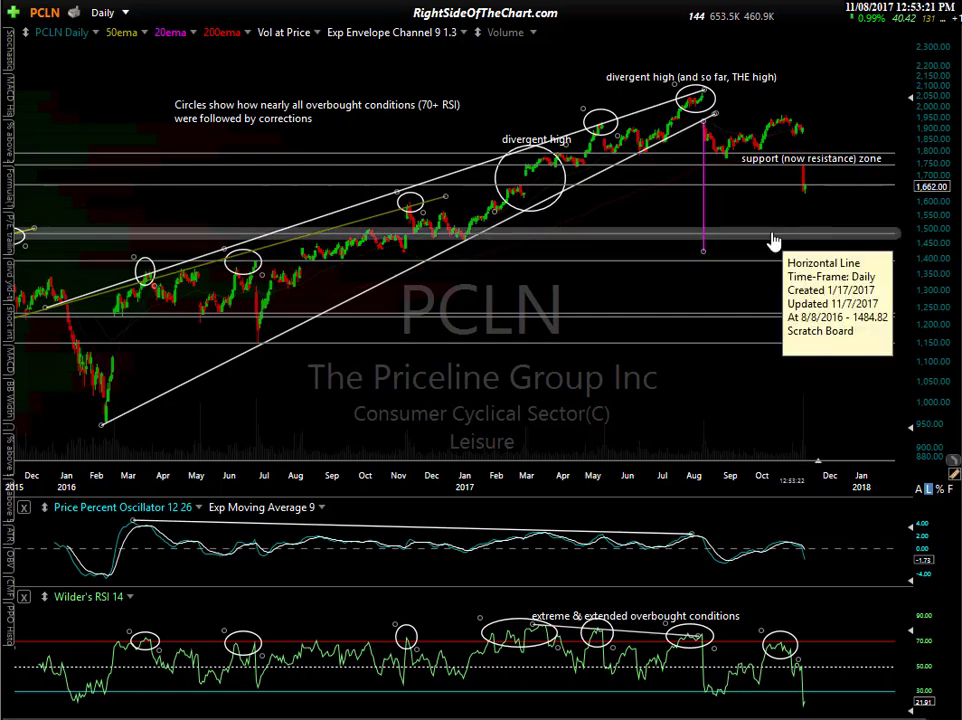
mouse_move(778, 271)
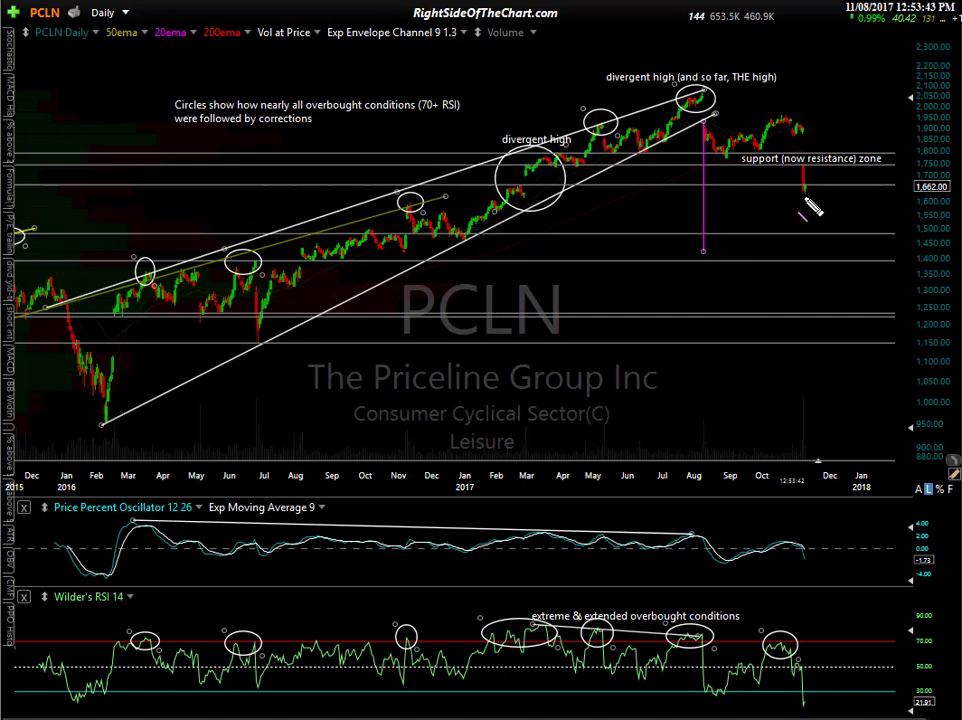
left_click_drag(802, 216, 809, 210)
key("Escape")
left_click_drag(803, 194, 809, 233)
mouse_move(809, 251)
left_mouse_down()
mouse_move(822, 205)
mouse_move(845, 205)
mouse_move(856, 222)
left_mouse_up()
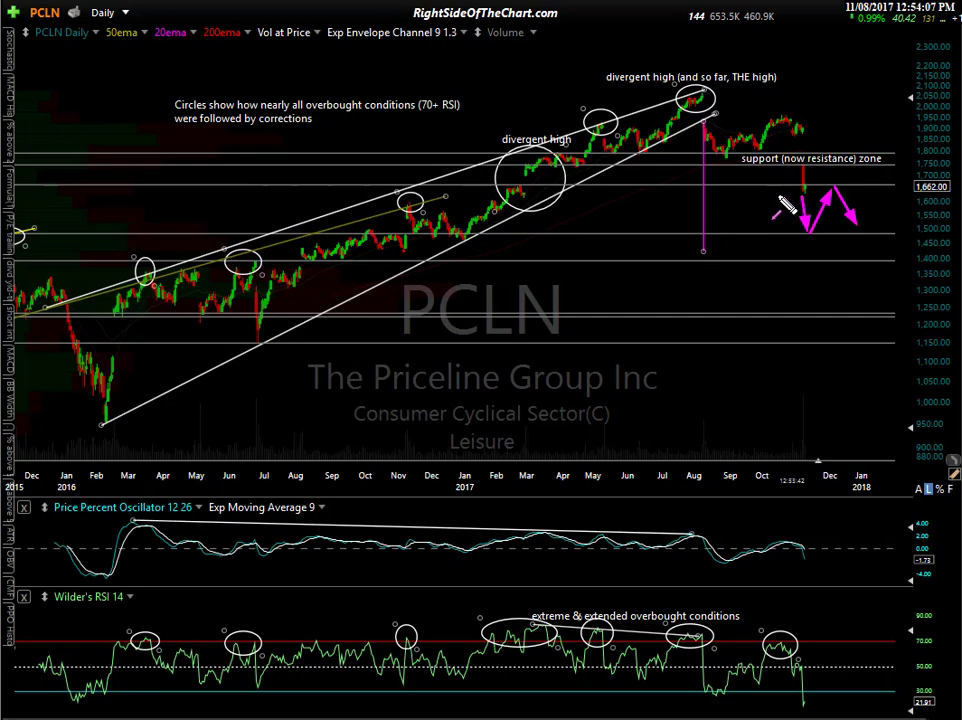
key("Escape")
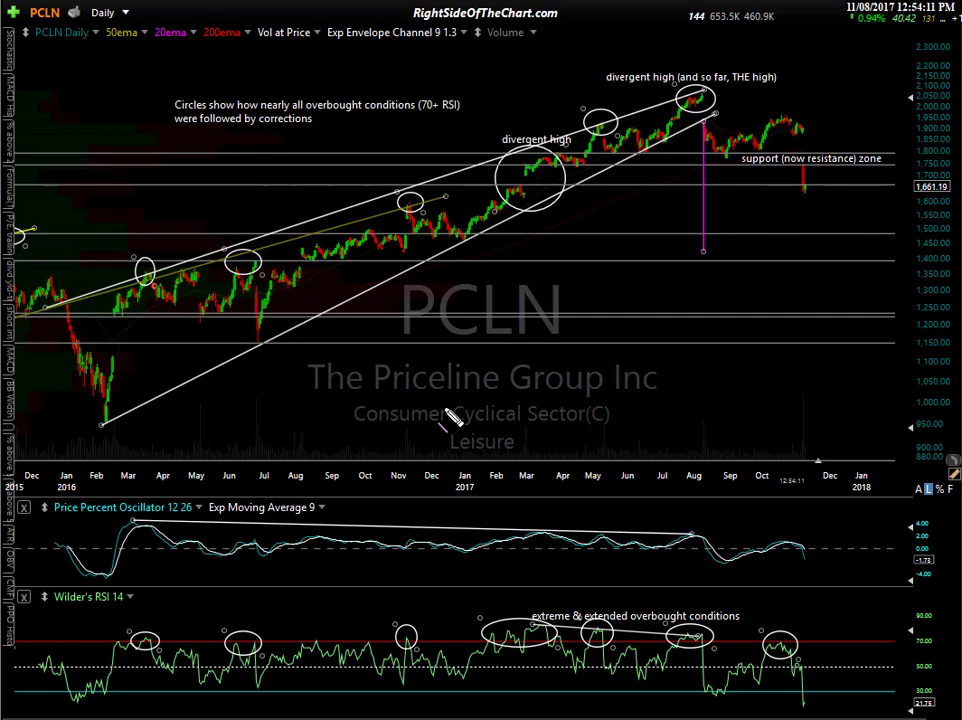
Sketch a sideways zigzag, a drop to the line just below 1,400 and a rebound, with rising lows on PPO and RSI, and clear the ink
mouse_move(806, 197)
left_mouse_down()
mouse_move(818, 219)
mouse_move(826, 206)
mouse_move(834, 218)
mouse_move(840, 205)
mouse_move(868, 206)
mouse_move(876, 264)
left_mouse_up()
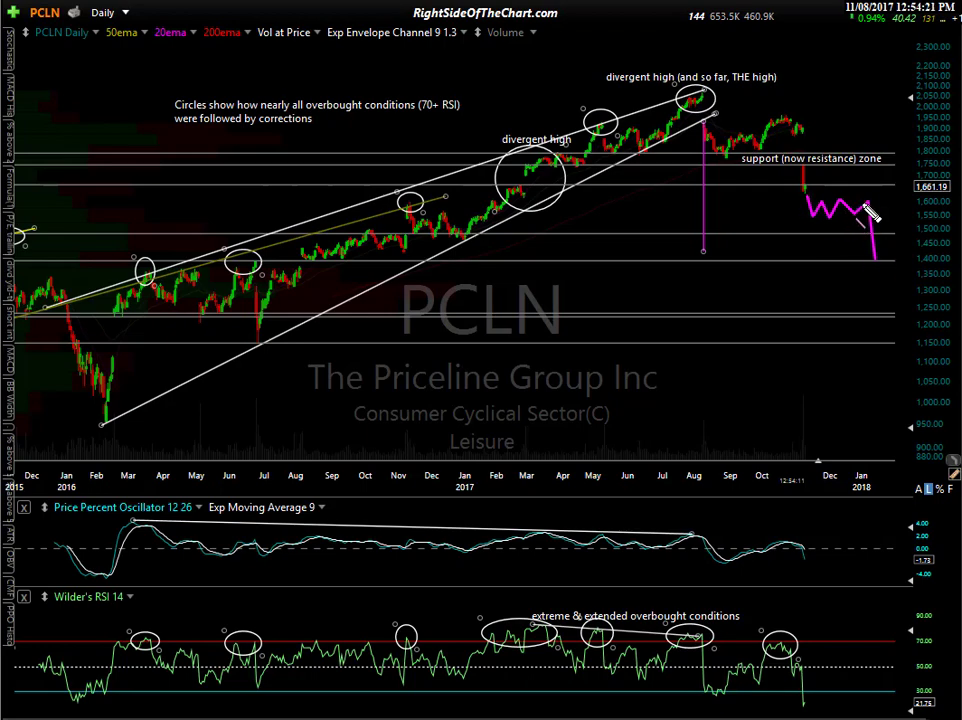
mouse_move(805, 708)
left_mouse_down()
mouse_move(822, 668)
mouse_move(828, 680)
mouse_move(835, 665)
left_mouse_up()
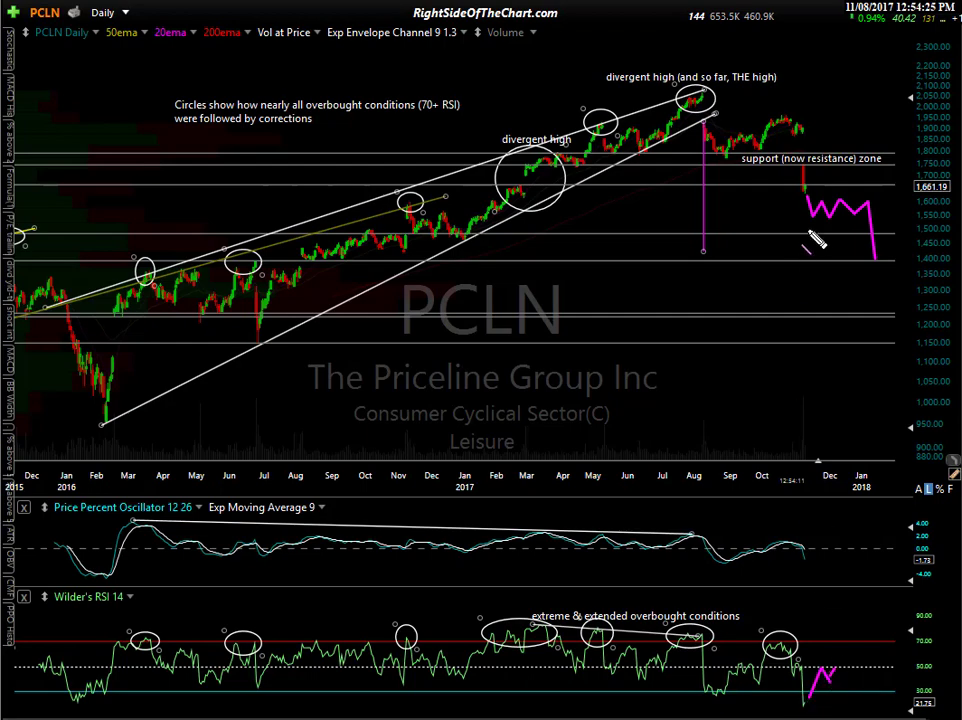
left_click_drag(826, 428, 833, 418)
mouse_move(835, 665)
left_mouse_down()
mouse_move(846, 697)
mouse_move(900, 685)
left_mouse_up()
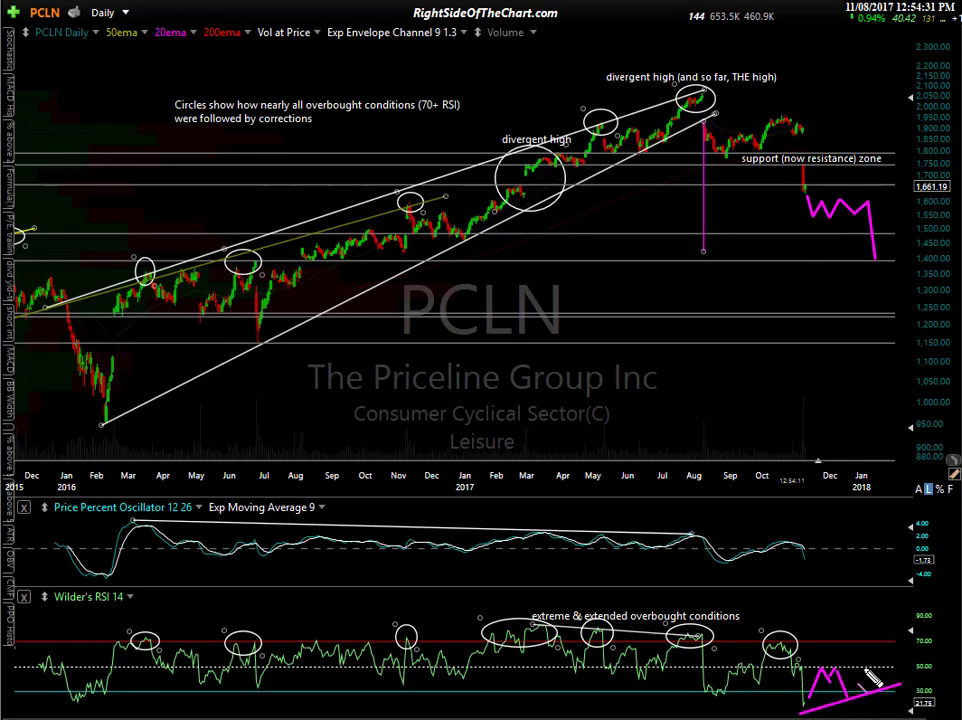
mouse_move(803, 549)
left_mouse_down()
mouse_move(850, 544)
mouse_move(855, 553)
mouse_move(858, 530)
left_mouse_up()
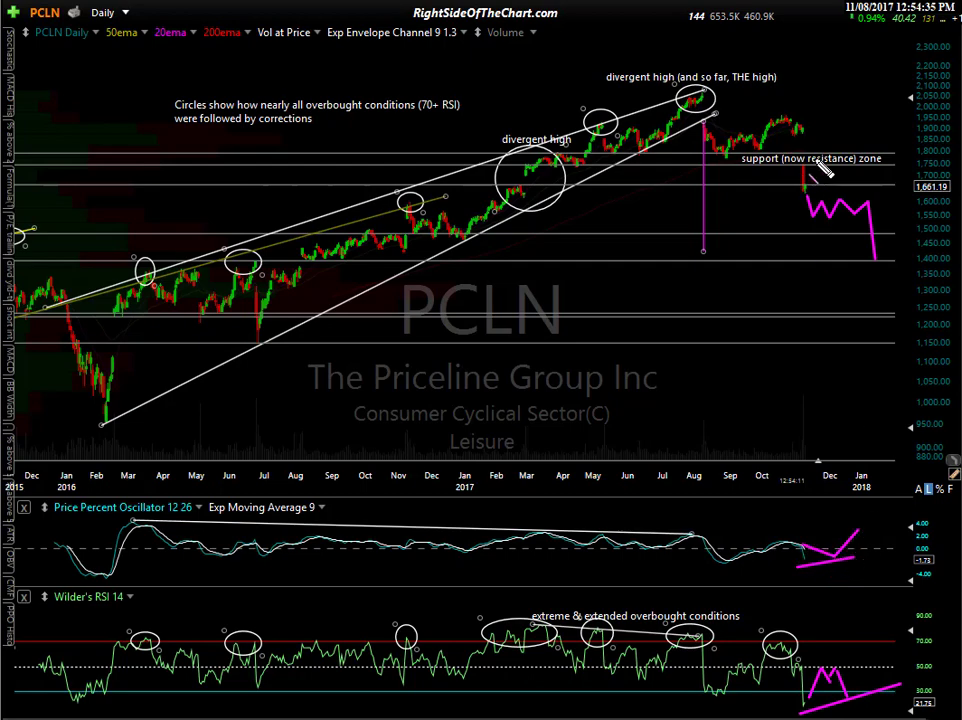
left_click_drag(870, 256, 878, 264)
mouse_move(876, 268)
left_mouse_down()
mouse_move(882, 276)
mouse_move(904, 220)
left_mouse_up()
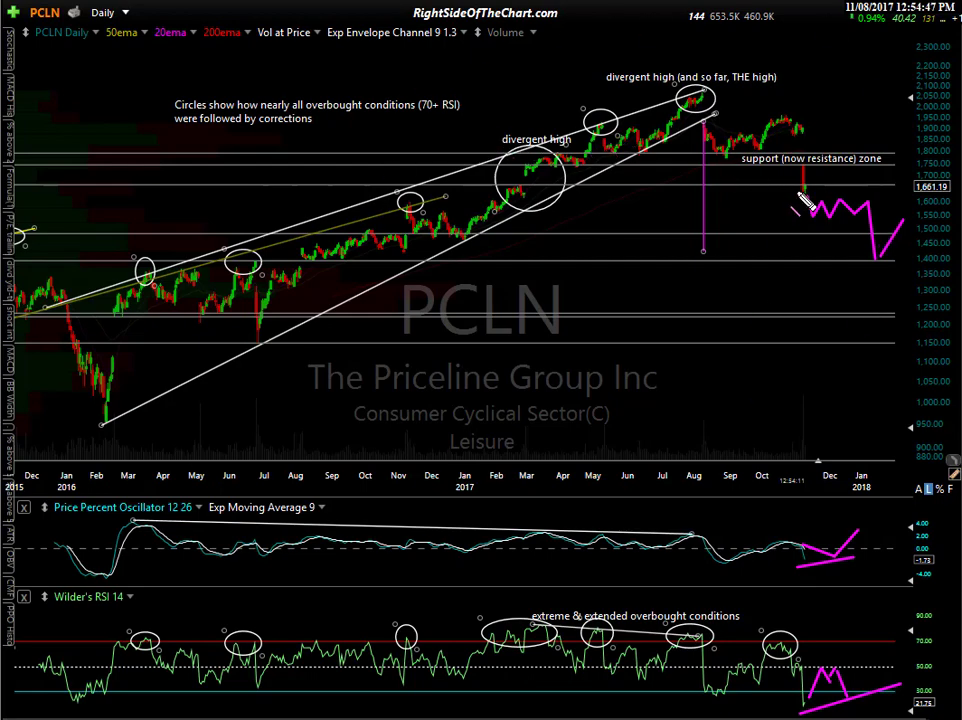
key("Escape")
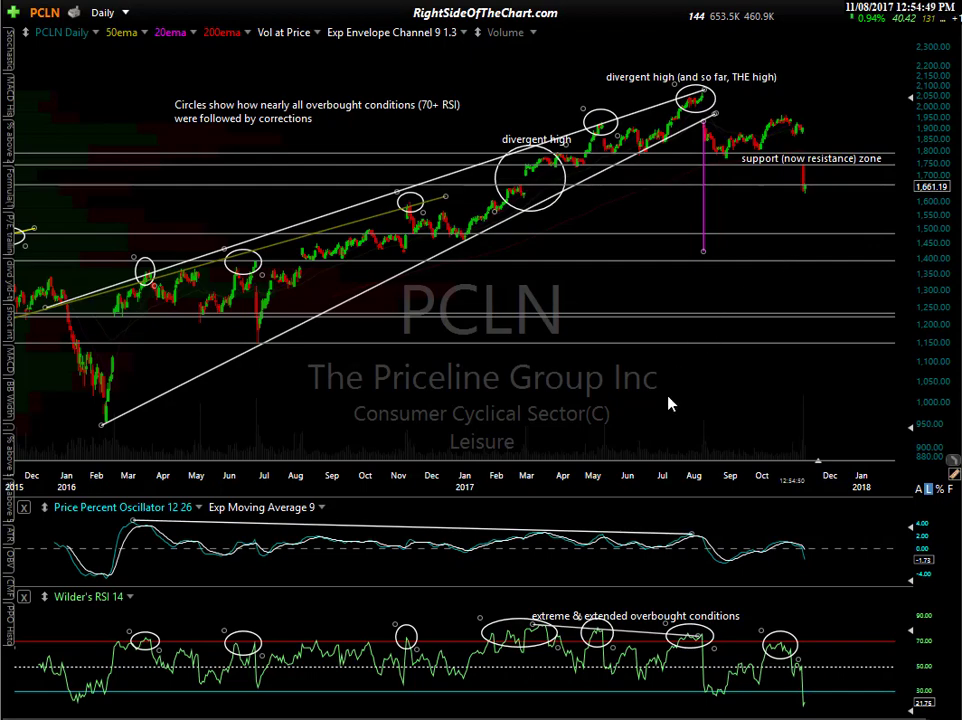
Nudge the magenta projection line beneath the wedge breakdown slightly further along the time axis
mouse_move(705, 185)
left_mouse_down()
mouse_move(458, 155)
mouse_move(100, 270)
mouse_move(691, 40)
mouse_move(688, 165)
mouse_move(698, 183)
left_mouse_up()
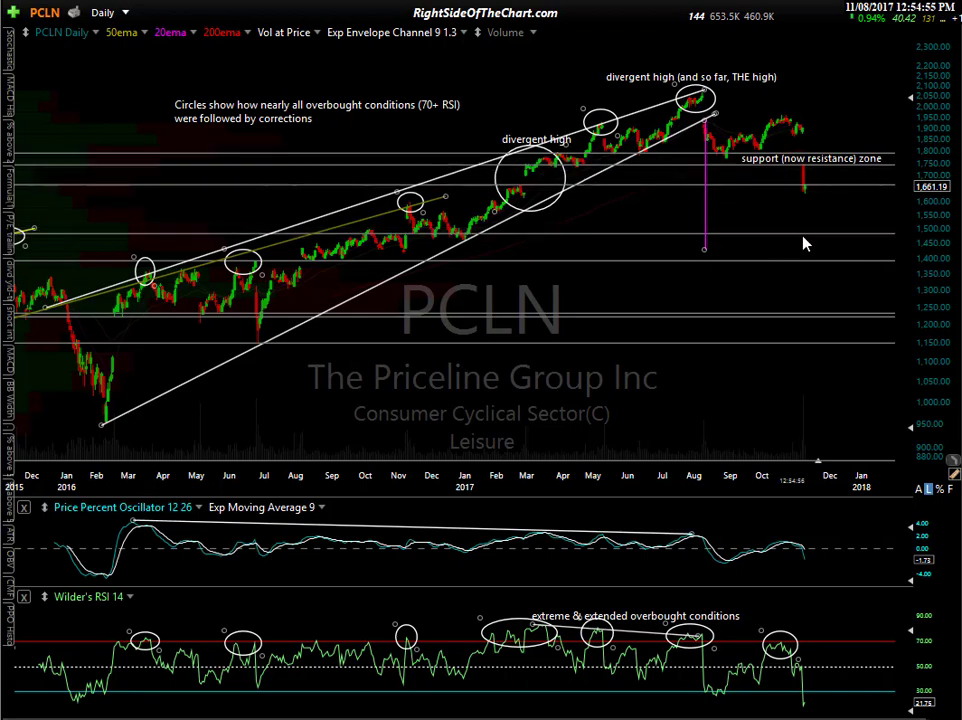
Switch the chart from PCLN to ACBFF, Aurora Cannabis Inc
mouse_move(810, 267)
mouse_move(745, 238)
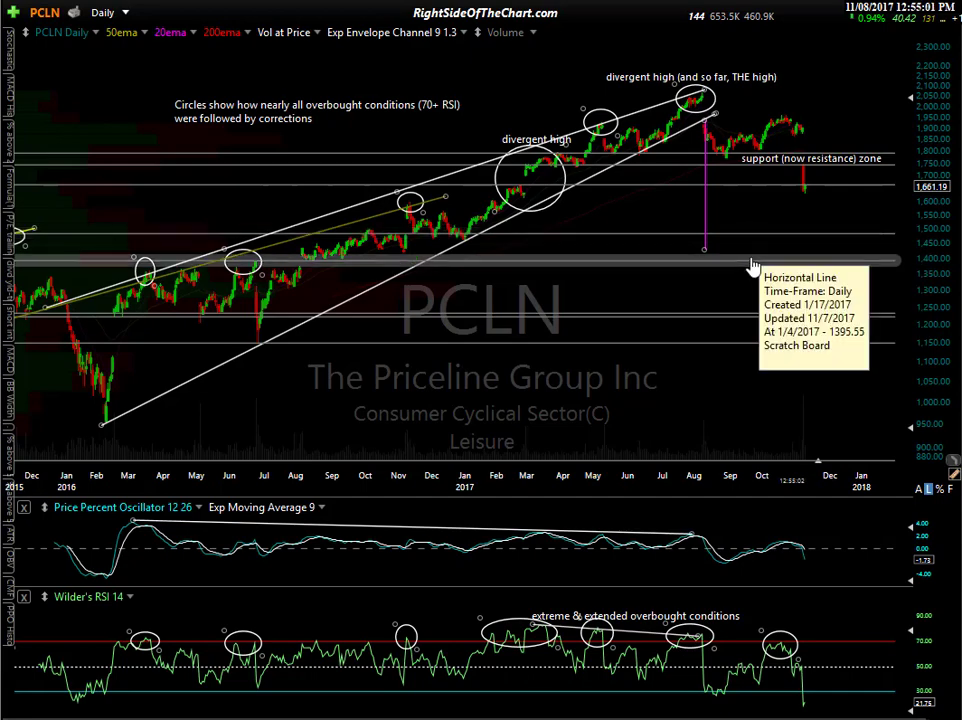
mouse_move(709, 219)
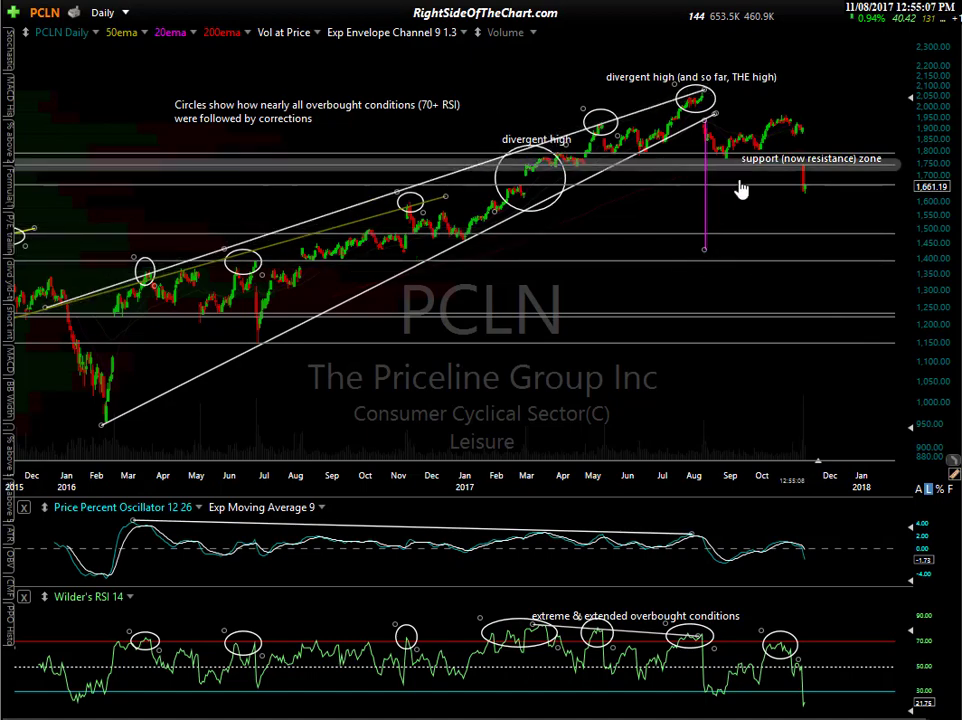
type("a")
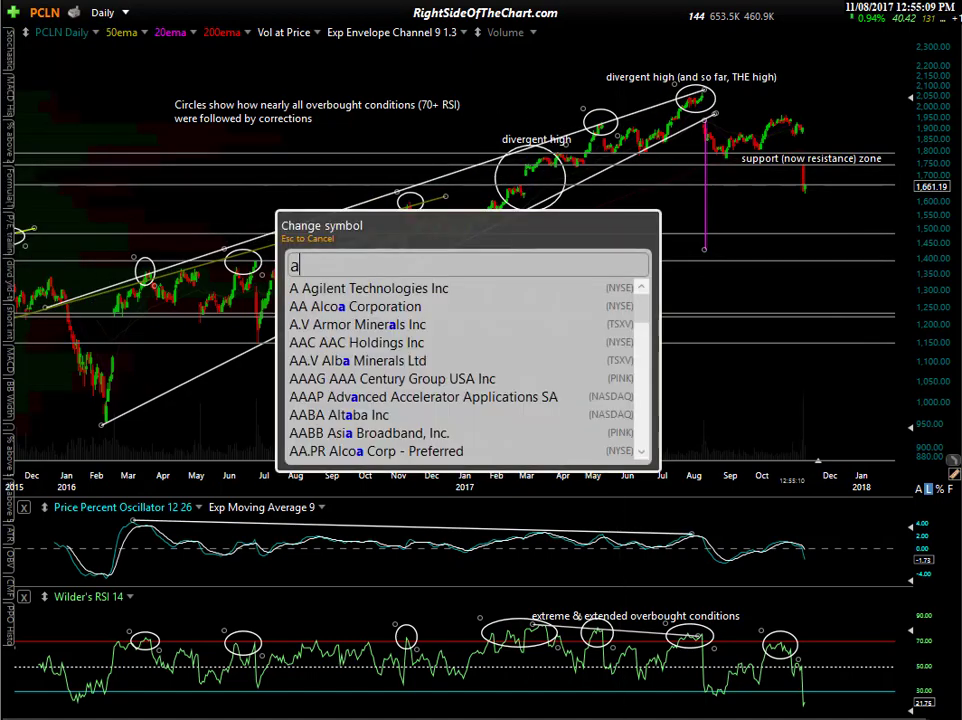
type("cbff")
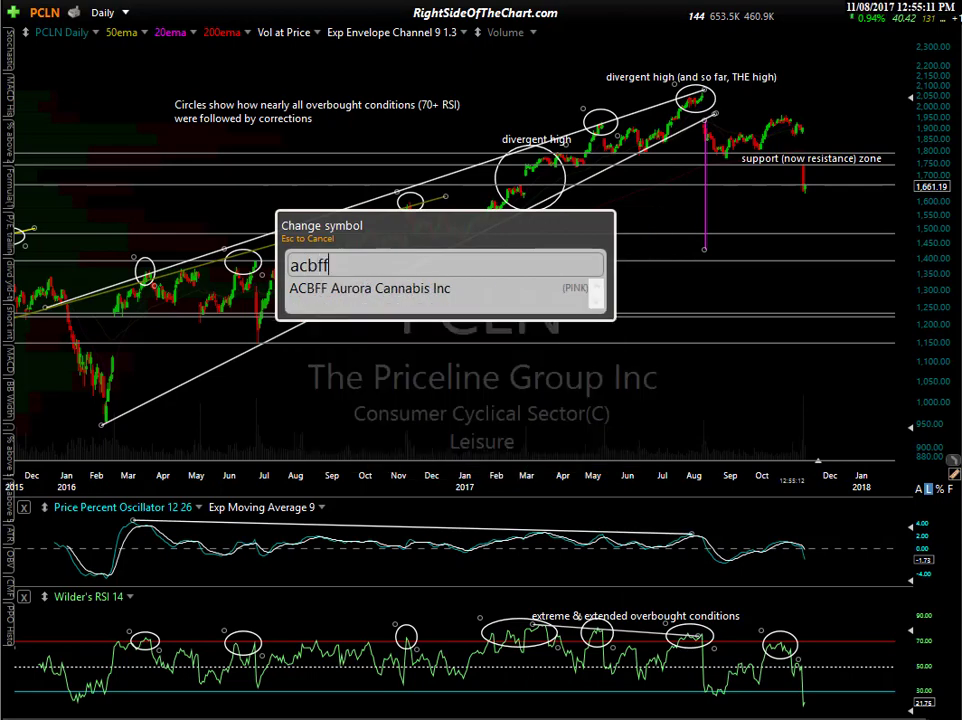
key("Return")
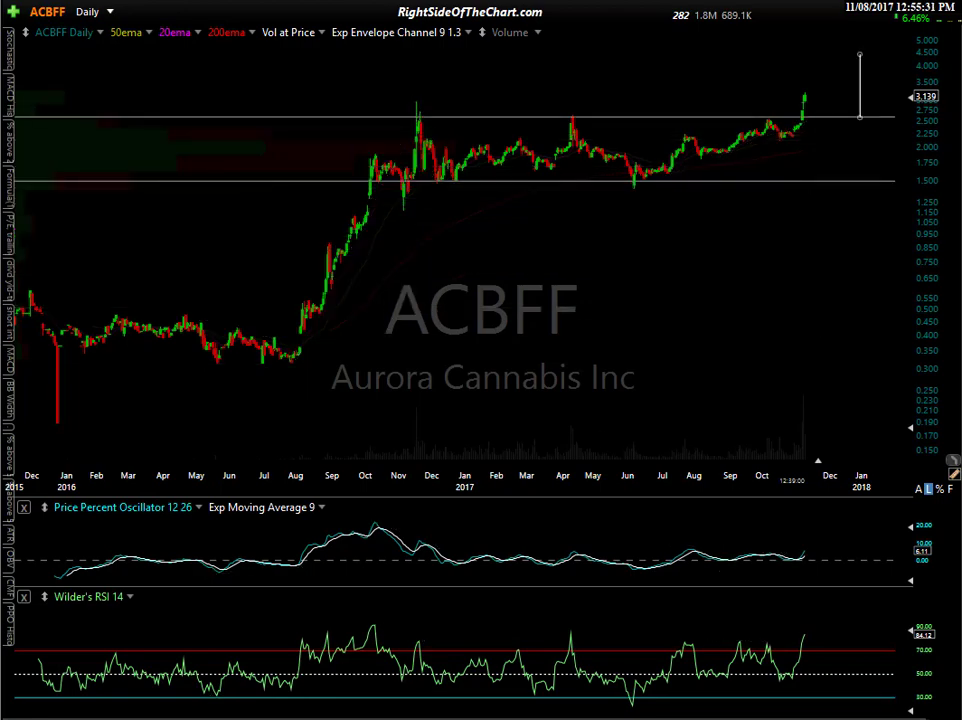
Highlight the range between the horizontal lines and the August 2016 low with white boxes, and circle the latest breakout and volume spike in magenta
left_click_drag(371, 117, 814, 176)
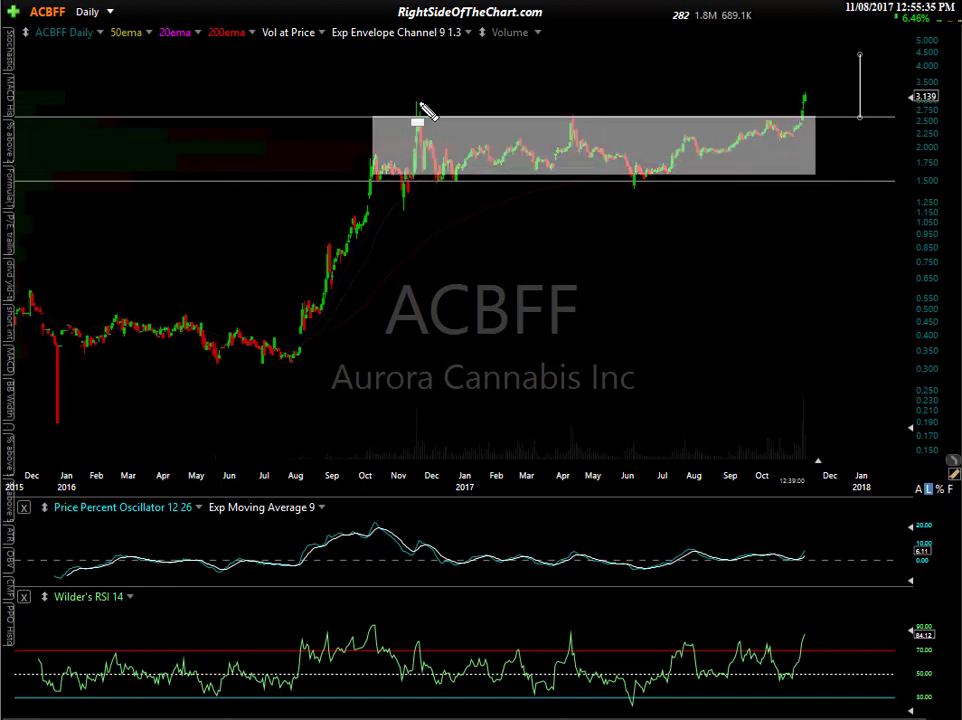
left_click(289, 361)
left_click_drag(801, 97, 818, 118)
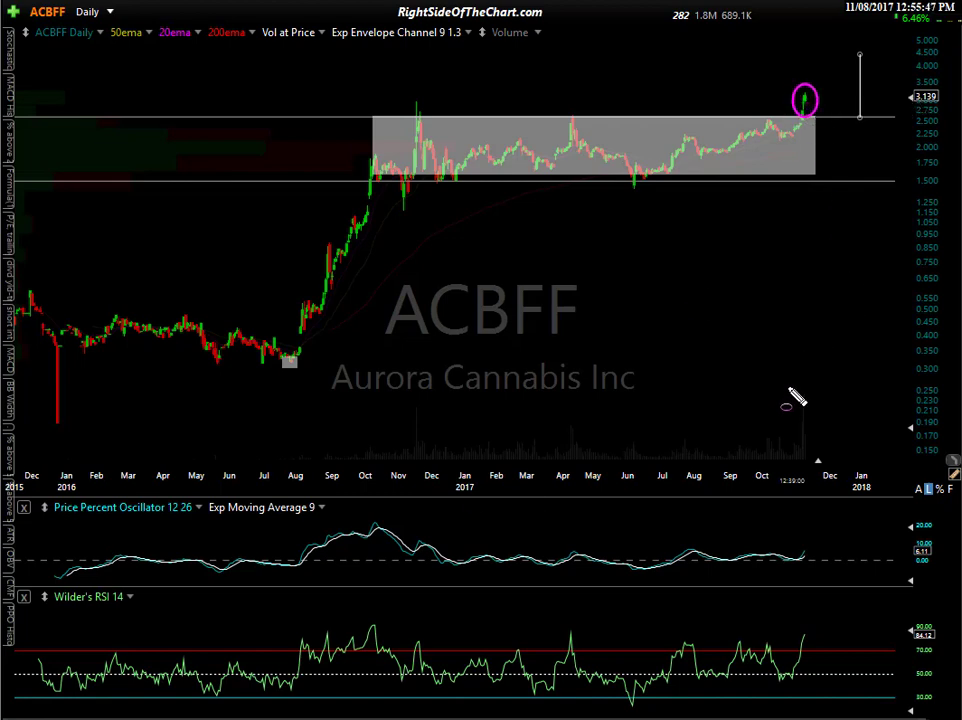
left_click_drag(786, 385, 822, 465)
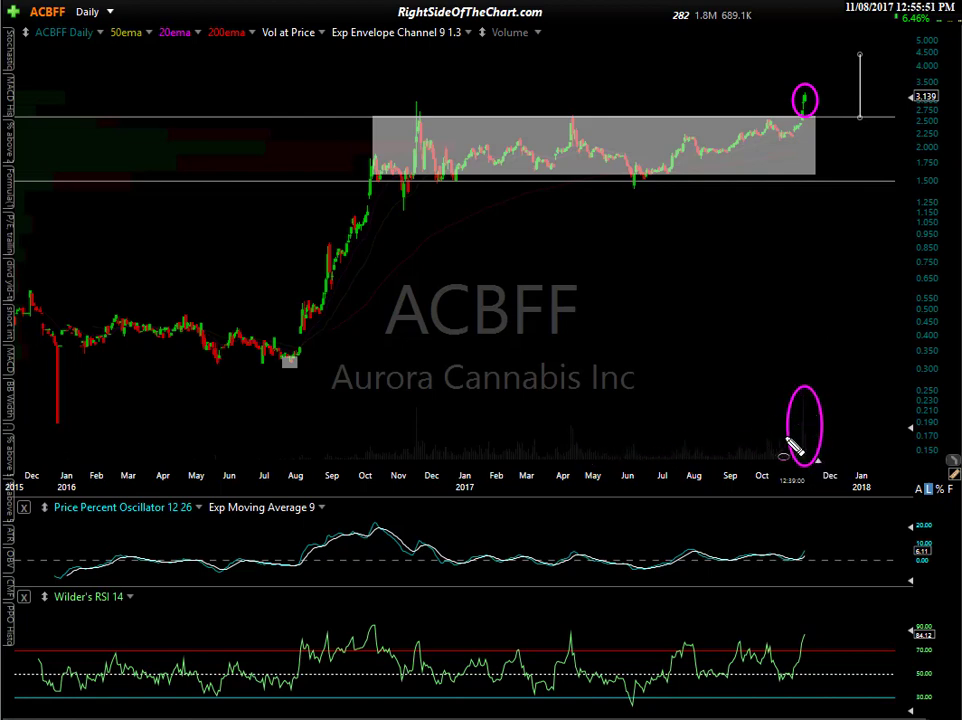
Sketch a magenta pullback from the latest price to the upper line and a rally to about 4.00, and clear the ink
left_click_drag(798, 466, 810, 458)
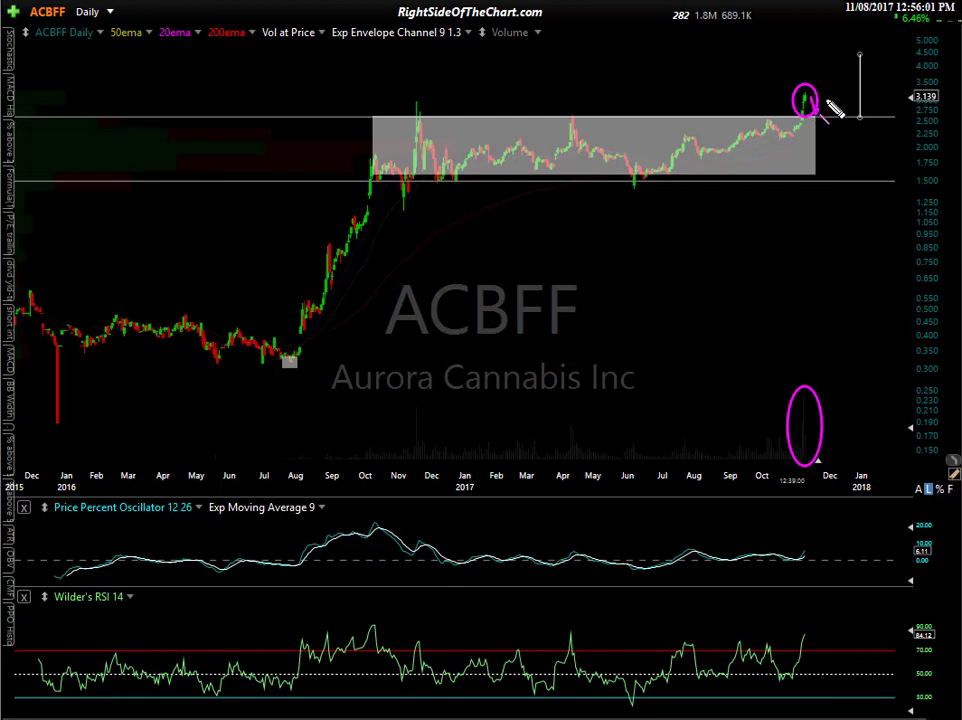
left_click_drag(808, 112, 836, 67)
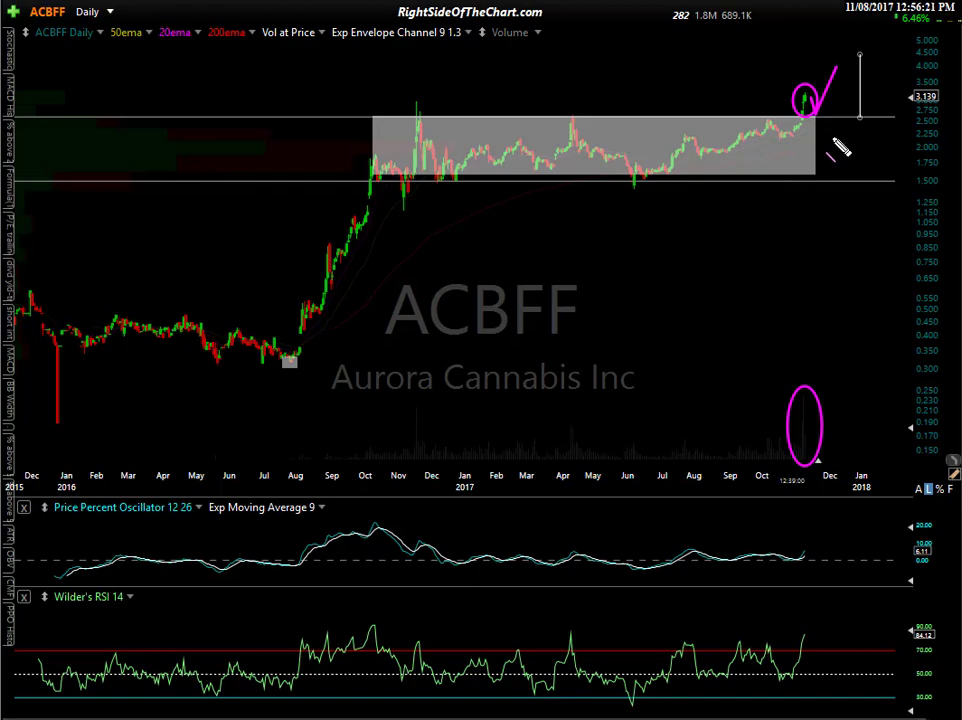
key("Escape")
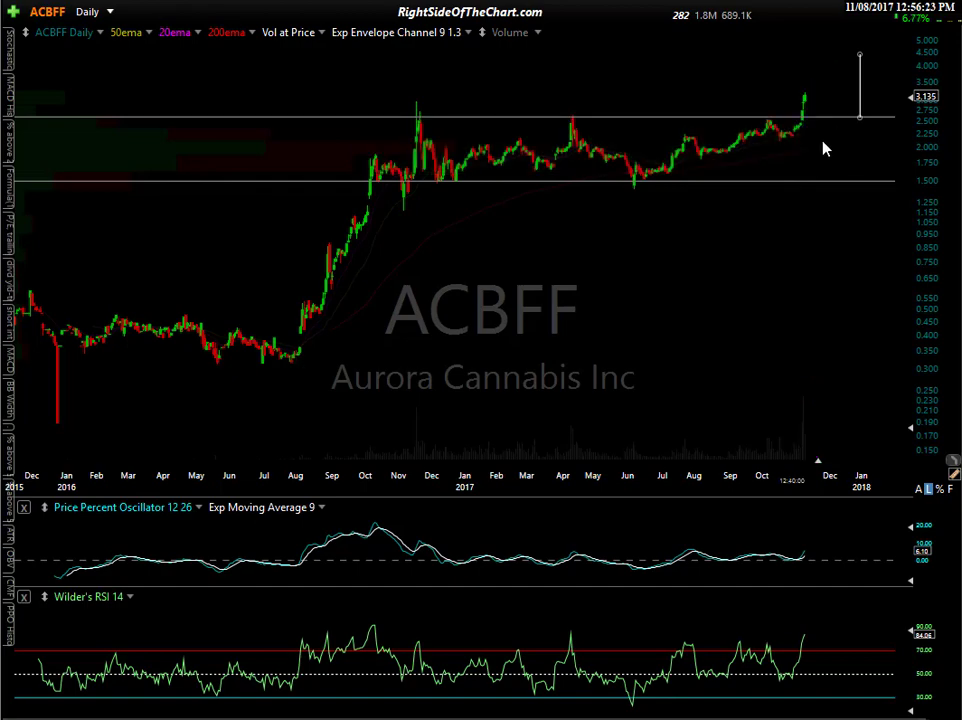
Circle the November 2016, April 2017 and October 2017 highs at the upper line in magenta, underline the November spike, and clear the ink
scroll(683, 320, "up", 3)
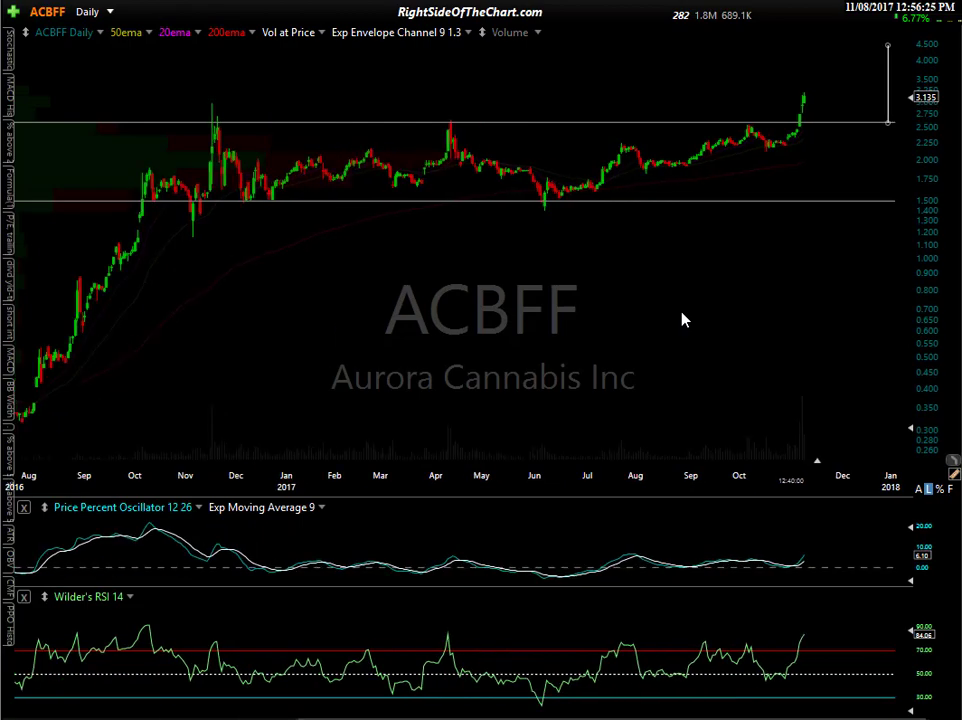
scroll(683, 320, "down", 3)
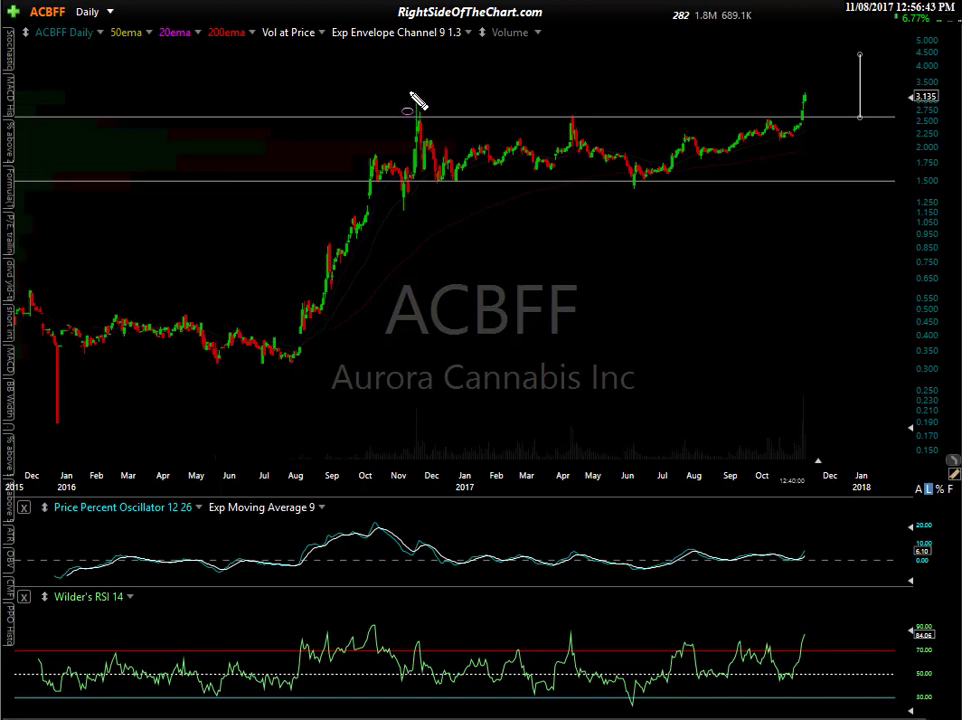
left_click_drag(409, 100, 428, 122)
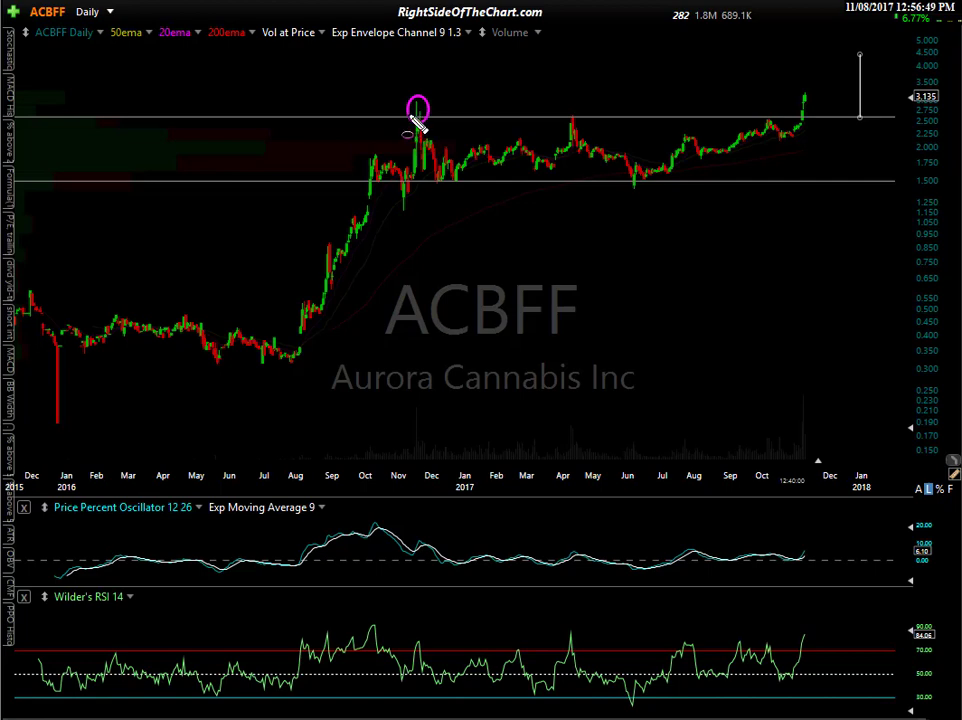
left_click_drag(414, 118, 440, 122)
left_click_drag(563, 111, 579, 126)
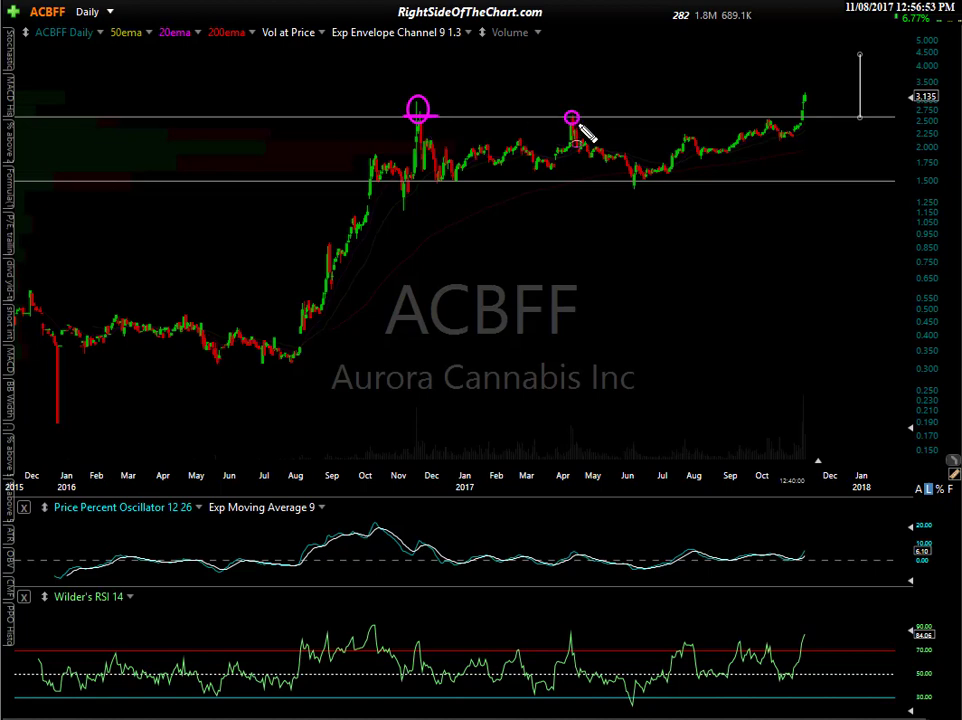
left_click_drag(757, 111, 774, 126)
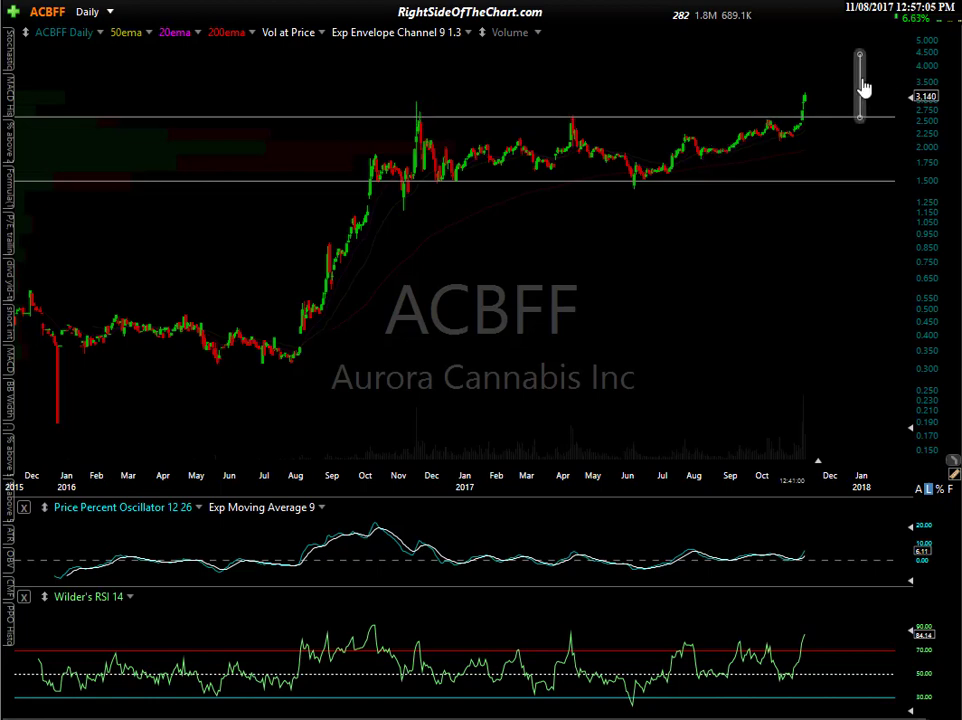
Fit the white vertical line across the range's height, move it beneath the 1.50 line and add a horizontal line at its lower end
left_click_drag(859, 40, 816, 150)
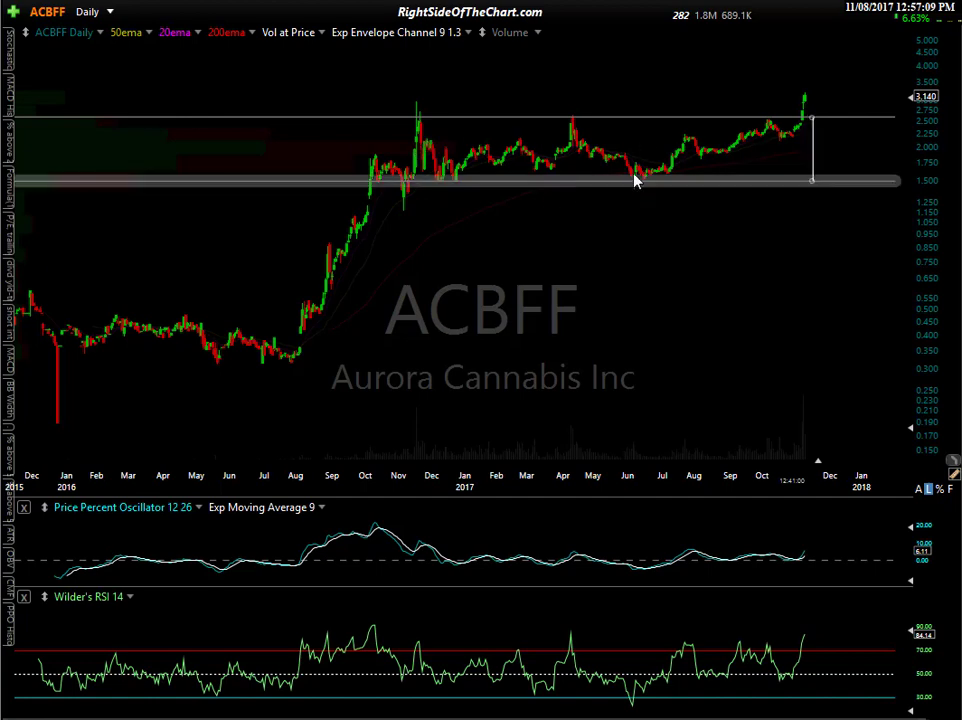
left_click_drag(816, 158, 824, 230)
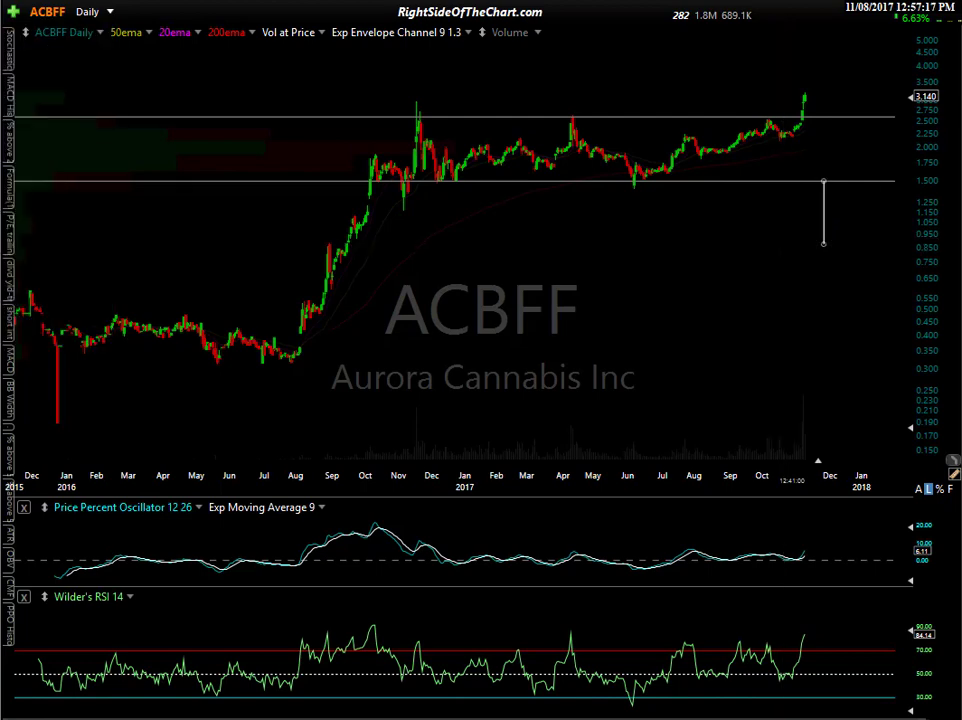
left_click(657, 246)
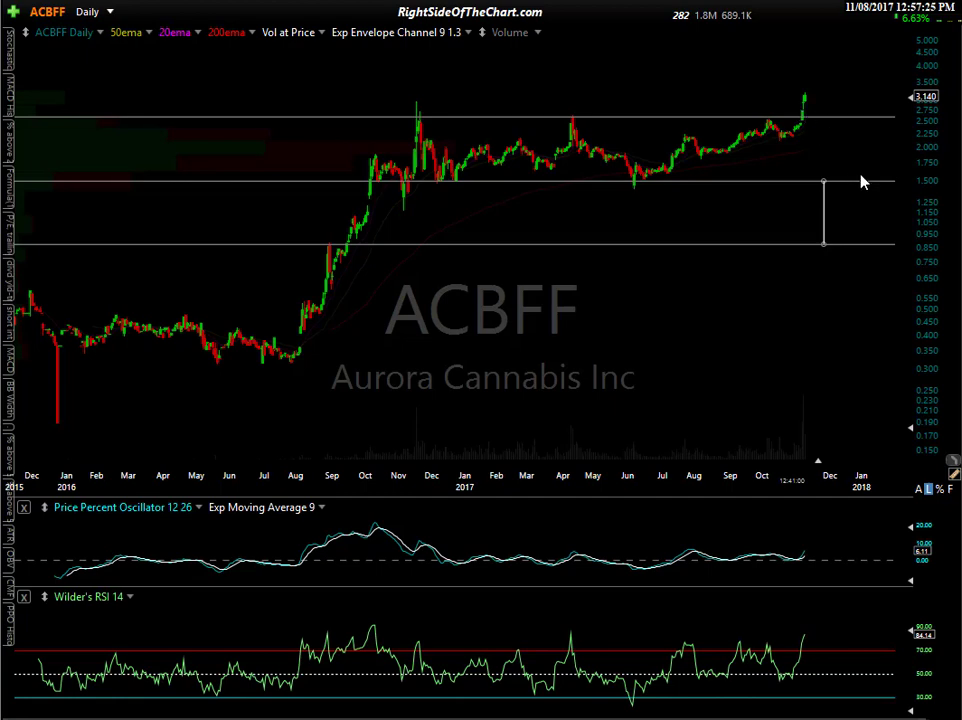
Move the white vertical line up so it rises from the upper horizontal line just beyond the latest breakout
mouse_move(875, 249)
left_click_drag(826, 230, 829, 101)
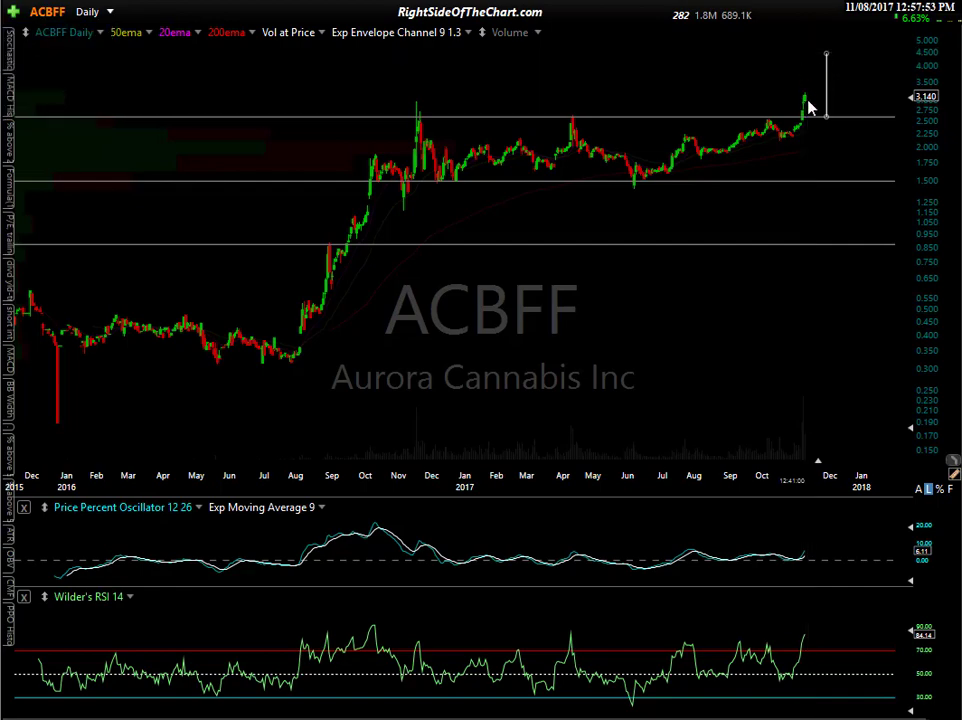
scroll(773, 200, "up", 5)
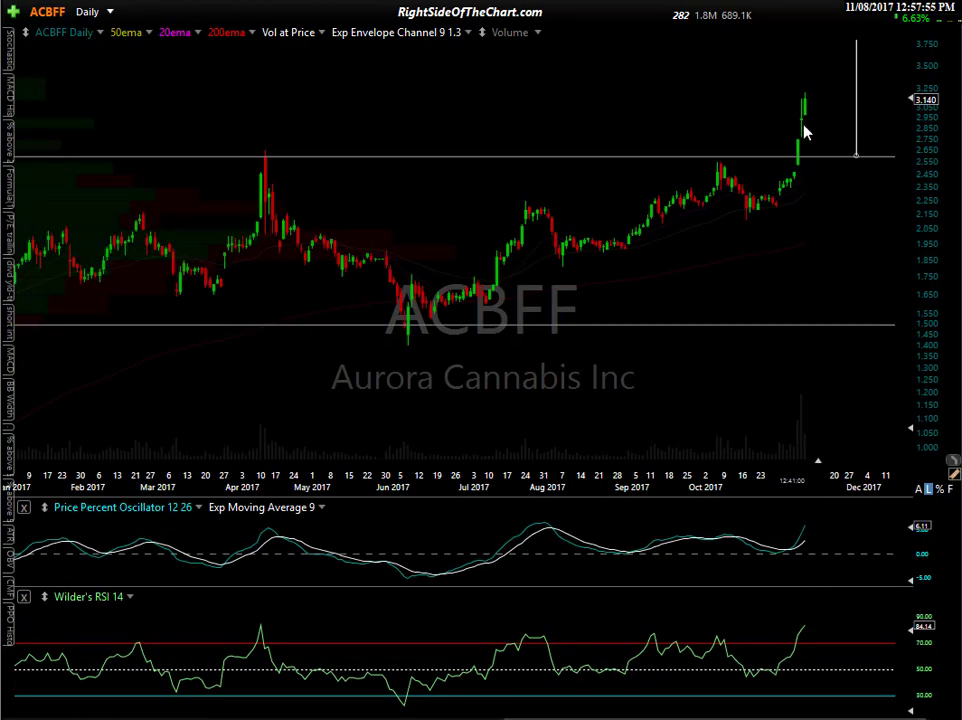
scroll(808, 115, "down", 5)
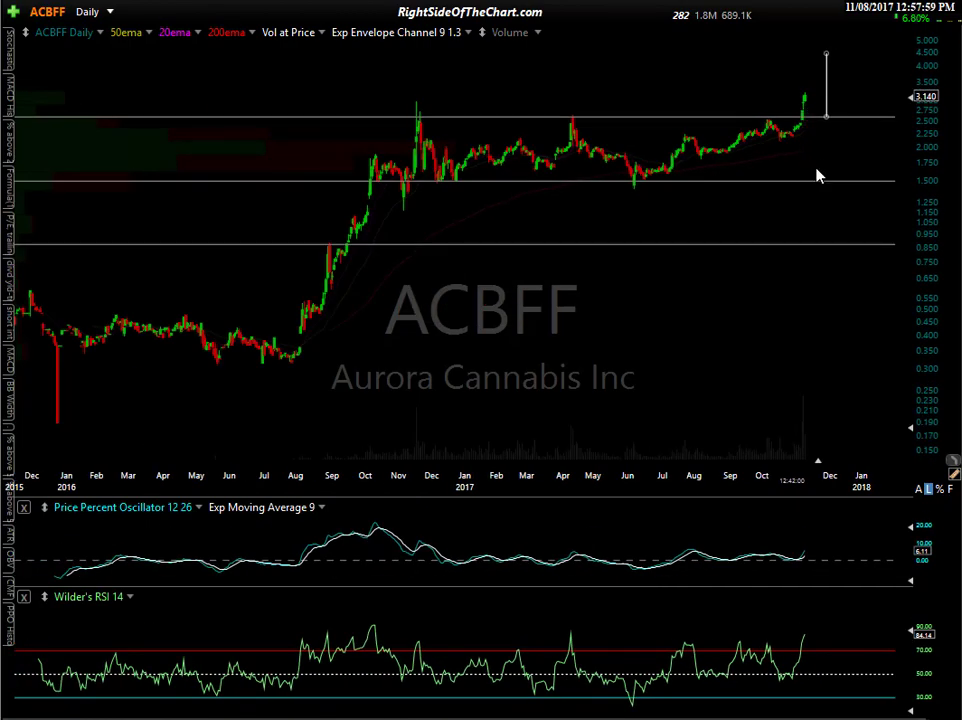
Delete the horizontal target line beneath the range and clear the remaining drawn lines from the chart
right_click(822, 246)
left_click(858, 403)
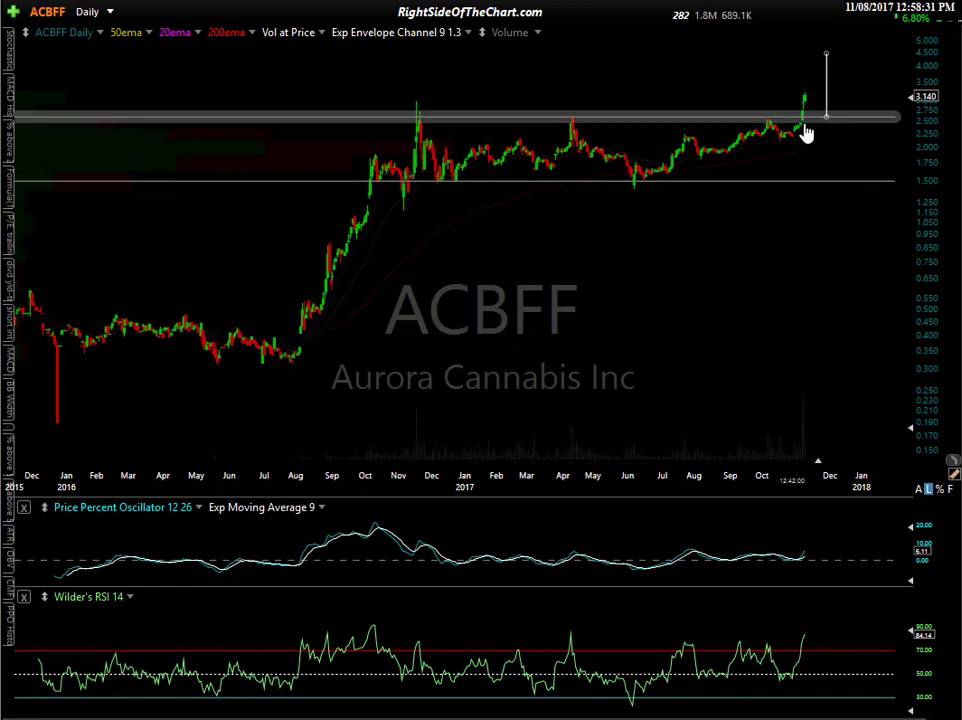
left_click_drag(804, 118, 806, 92)
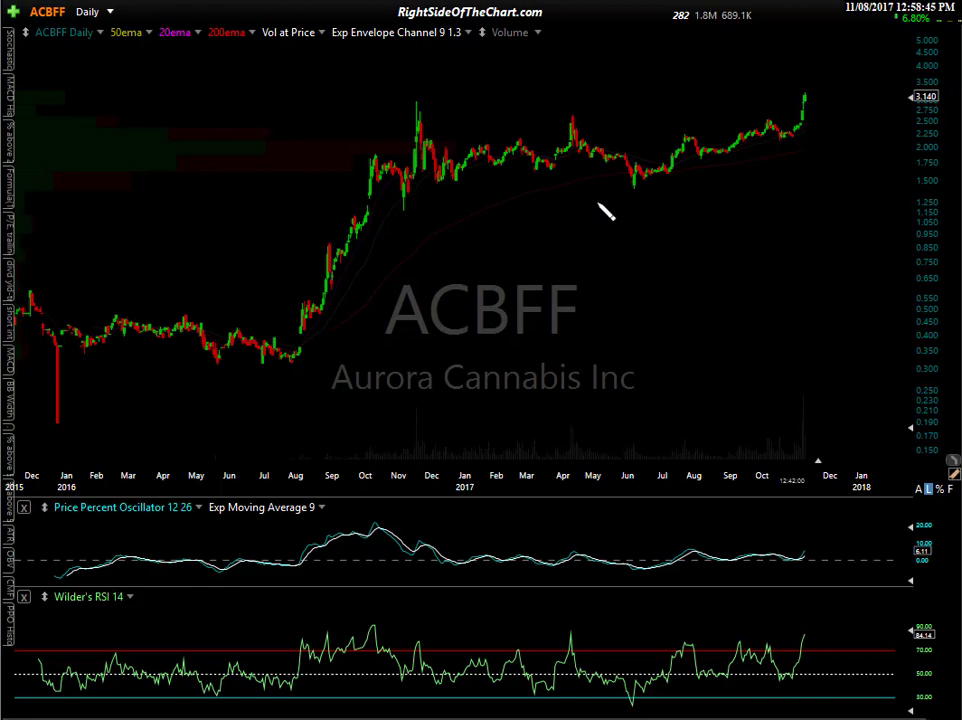
Draw a Fibonacci extension from the June 2017 low to the late-July high, with its pullback point on the early-August low
mouse_move(632, 190)
left_mouse_down()
mouse_move(655, 200)
mouse_move(688, 134)
mouse_move(638, 204)
left_mouse_up()
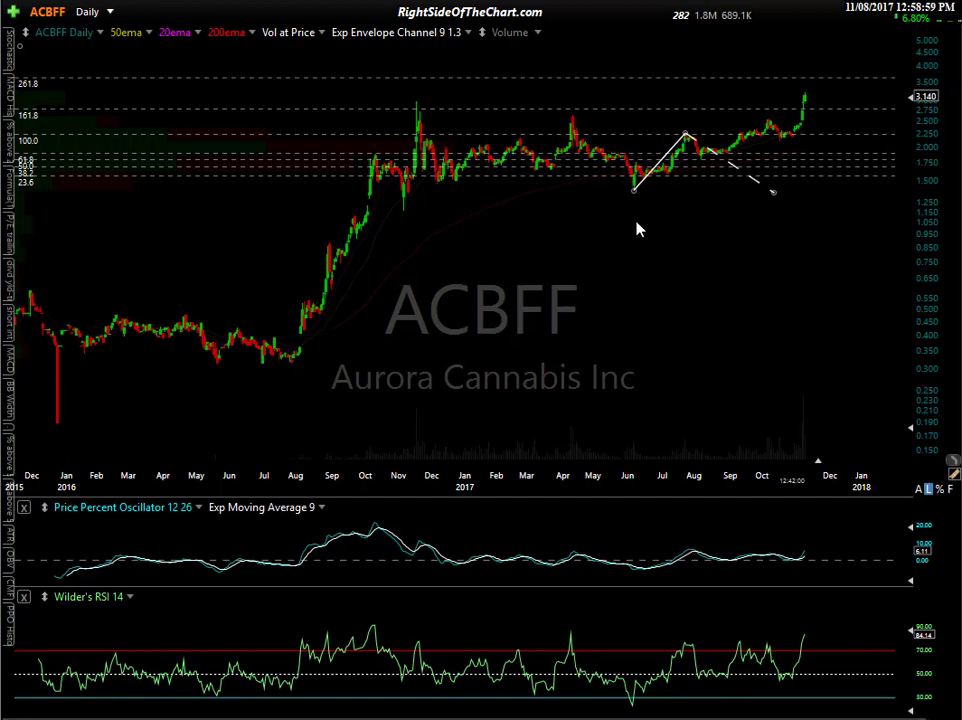
left_click_drag(640, 189, 640, 200)
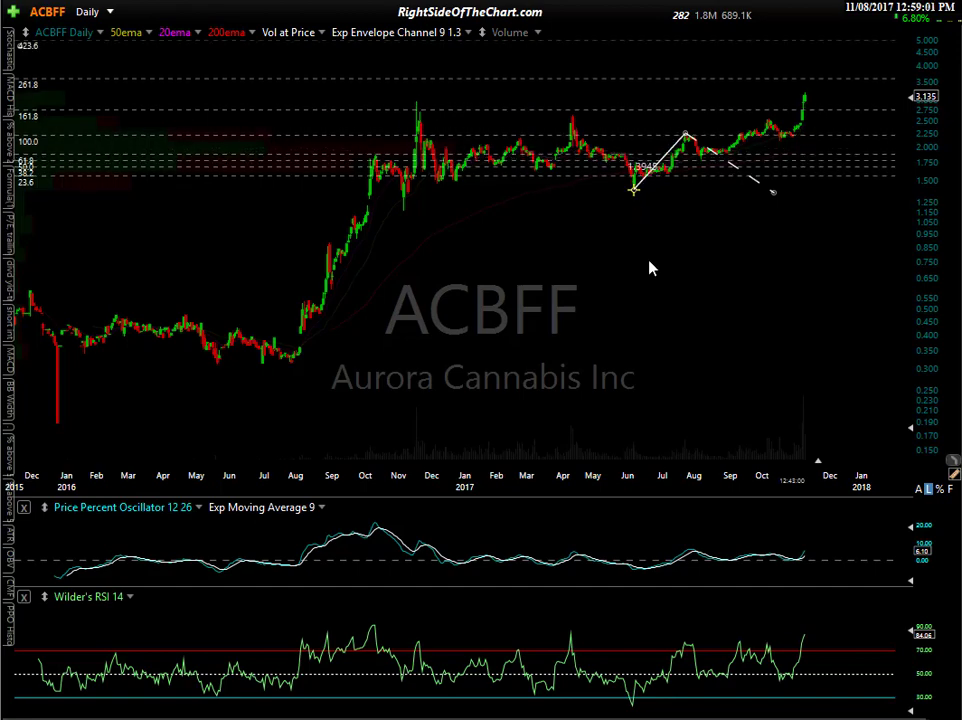
scroll(650, 267, "up", 5)
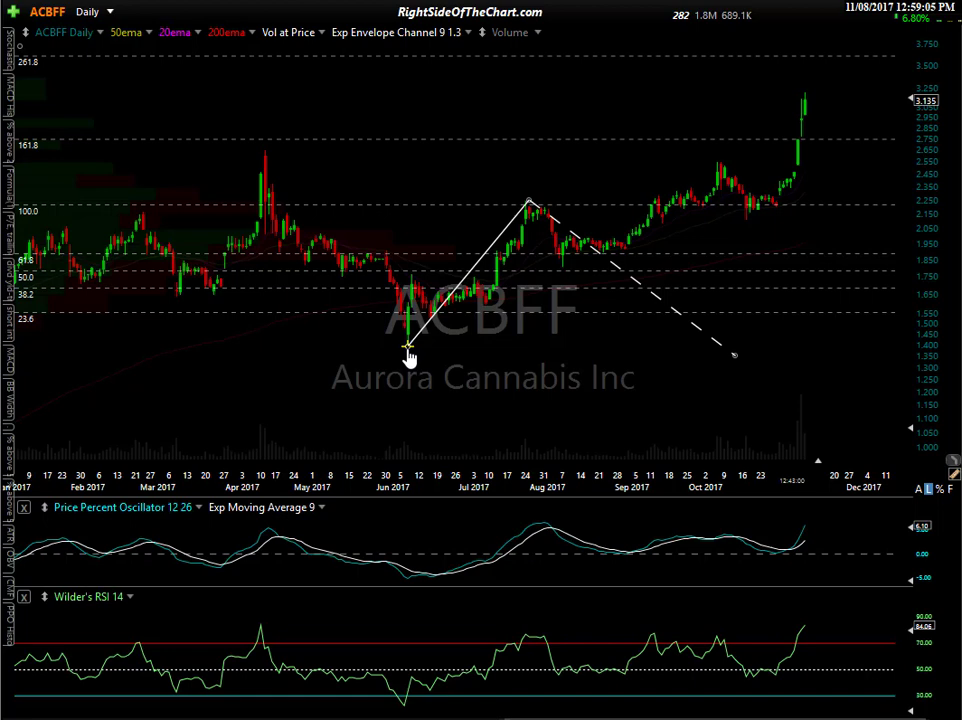
mouse_move(527, 205)
left_click_drag(527, 207, 525, 211)
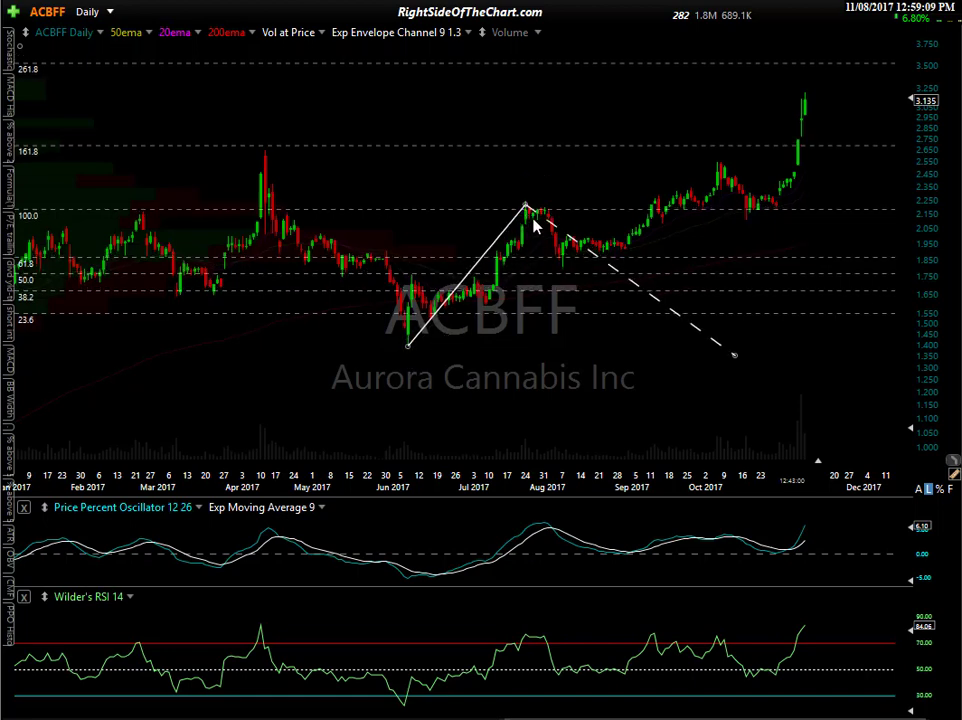
left_click_drag(735, 358, 565, 262)
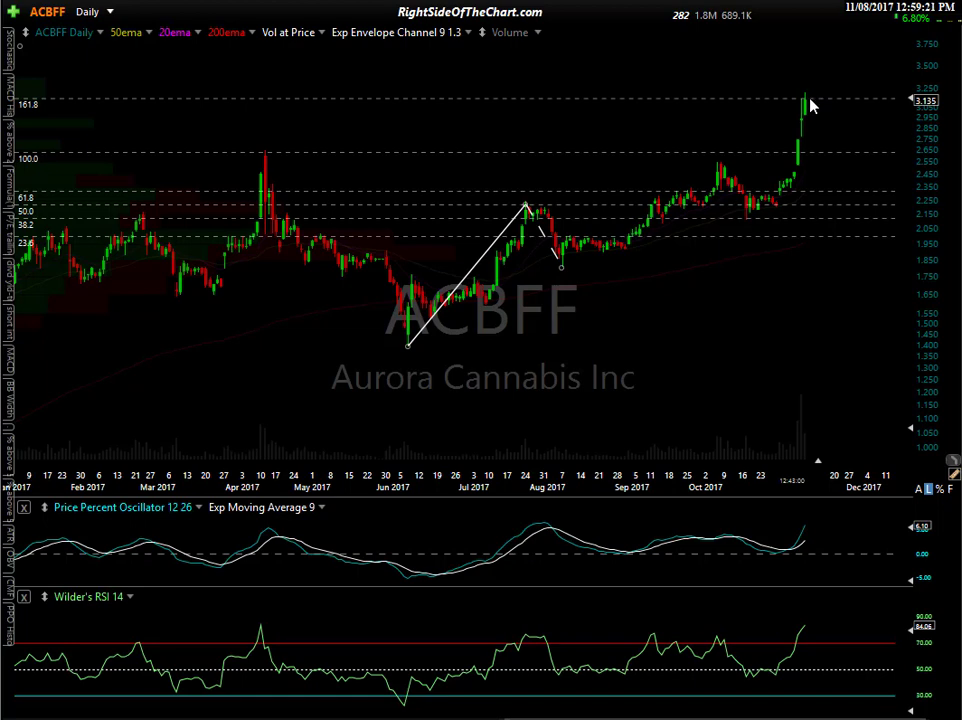
Examine the 161.8 extension level against the latest bars, checking its price and bringing the 261.8 level into view
left_click_drag(905, 98, 897, 131)
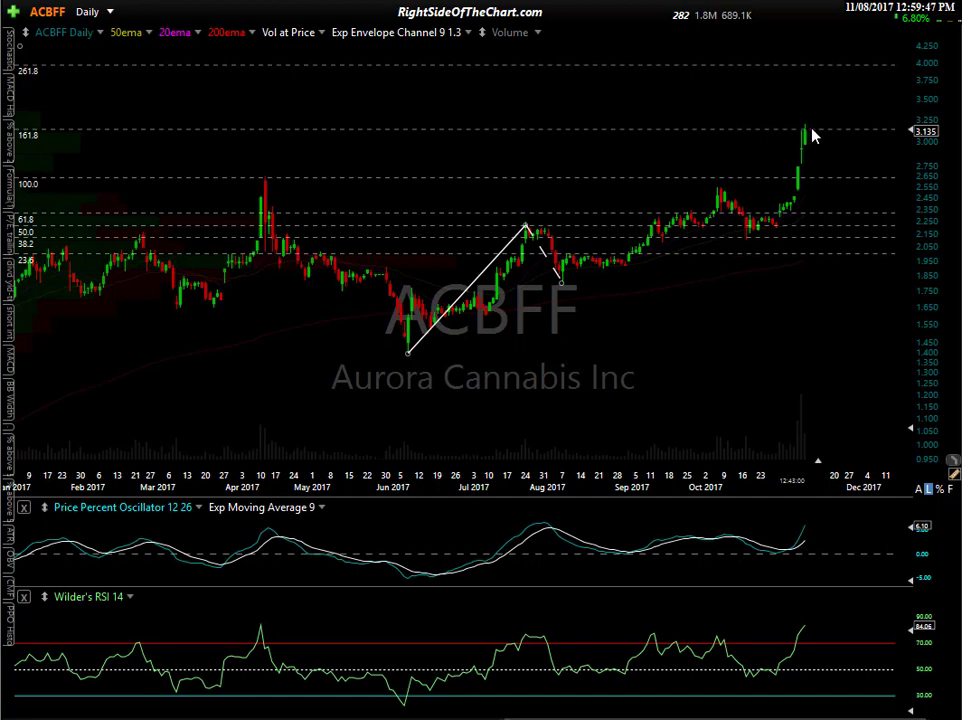
scroll(814, 150, "up", 3)
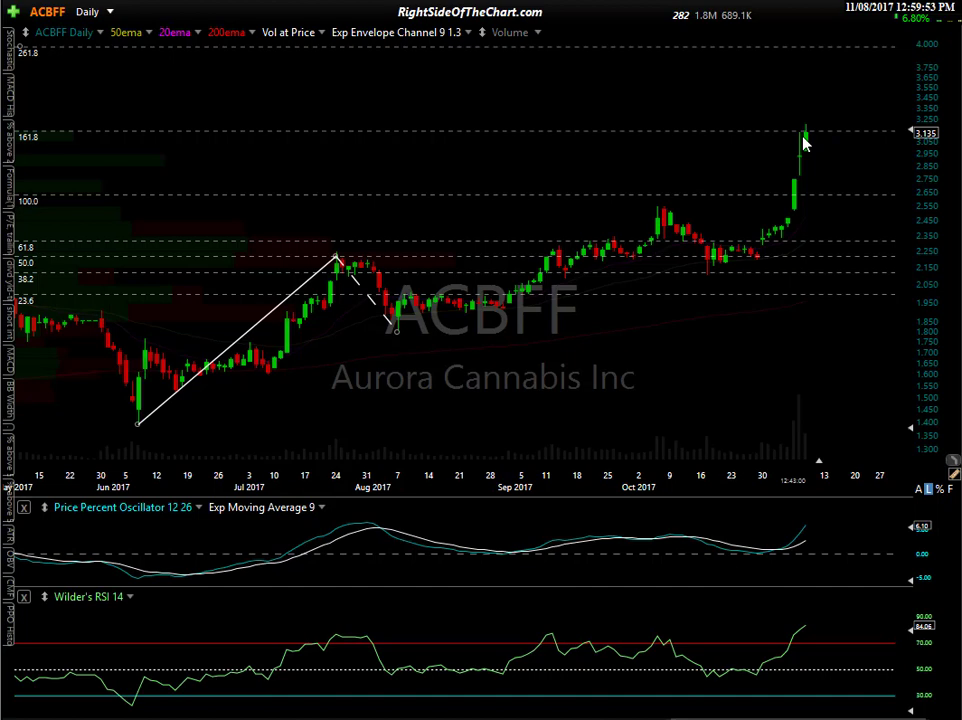
mouse_move(819, 131)
left_click_drag(819, 131, 824, 131)
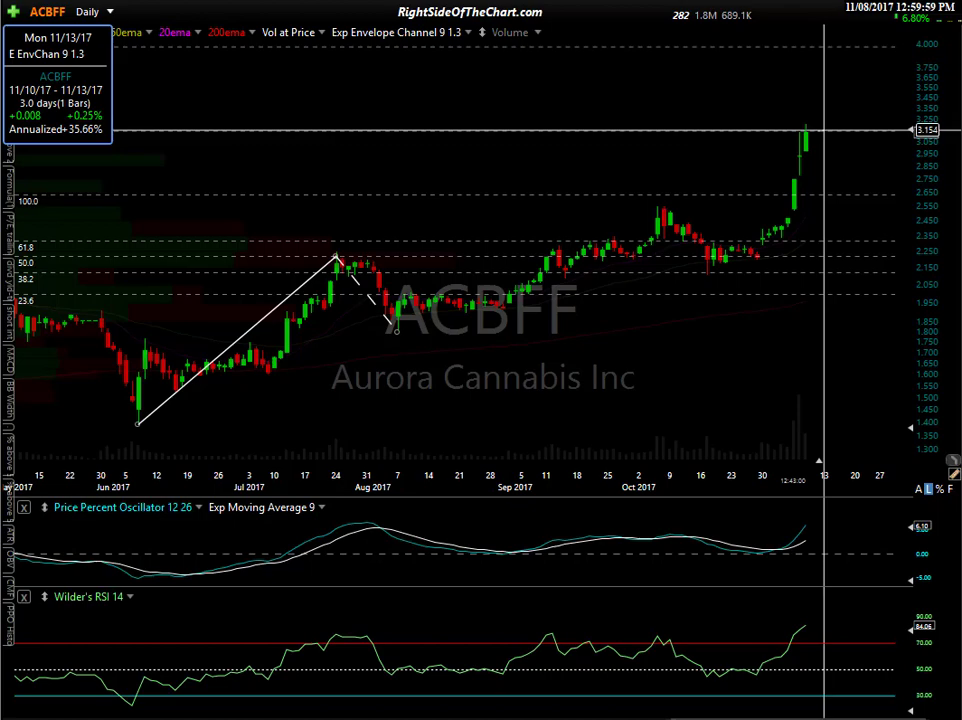
left_click(822, 136)
scroll(855, 145, "up", 2)
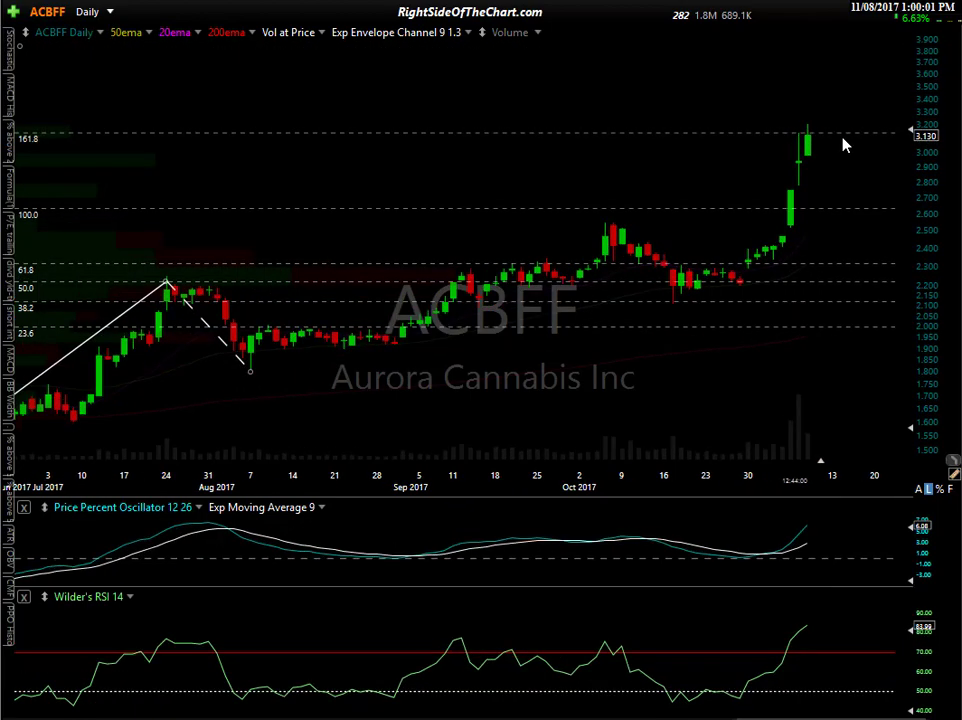
left_click(832, 132)
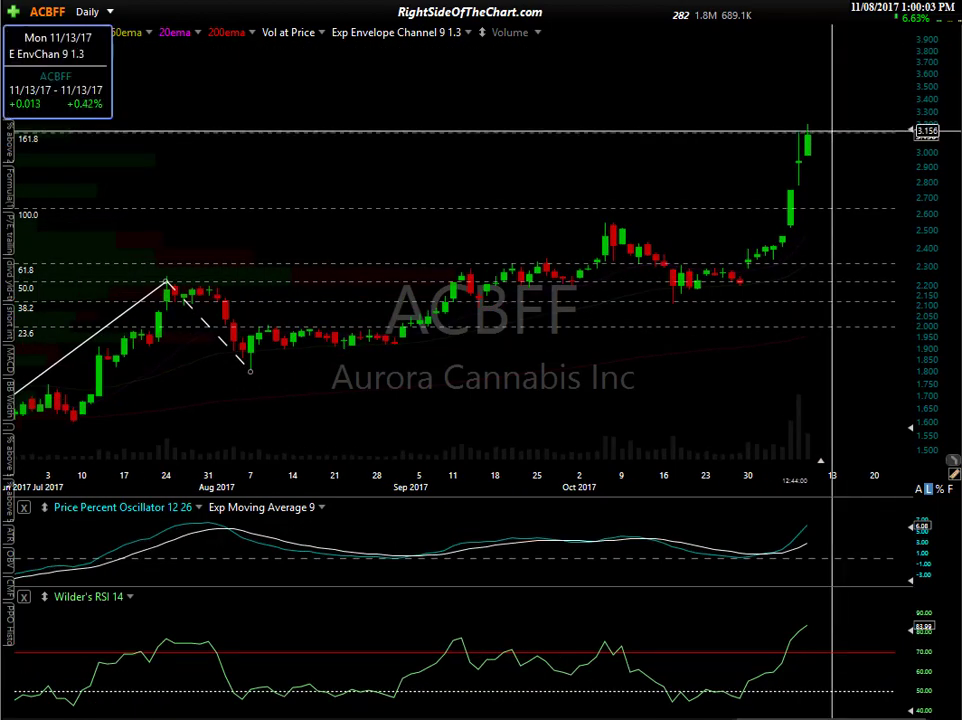
left_click(808, 145)
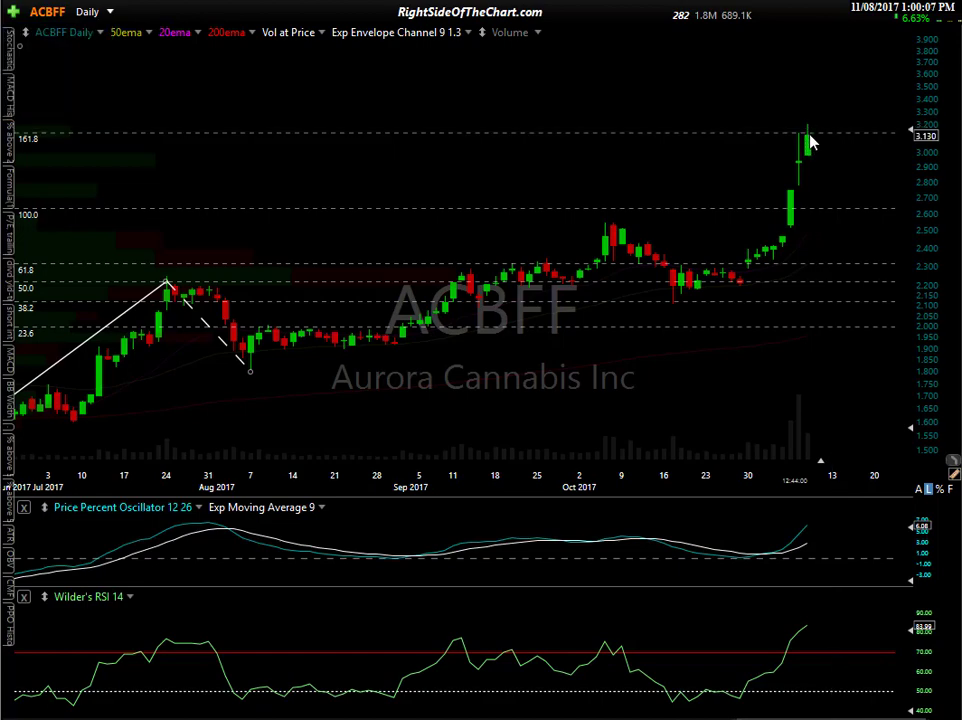
Check the price of the 261.8 extension level and draw solid horizontal lines on the 161.8 and 261.8 levels
scroll(810, 143, "down", 3)
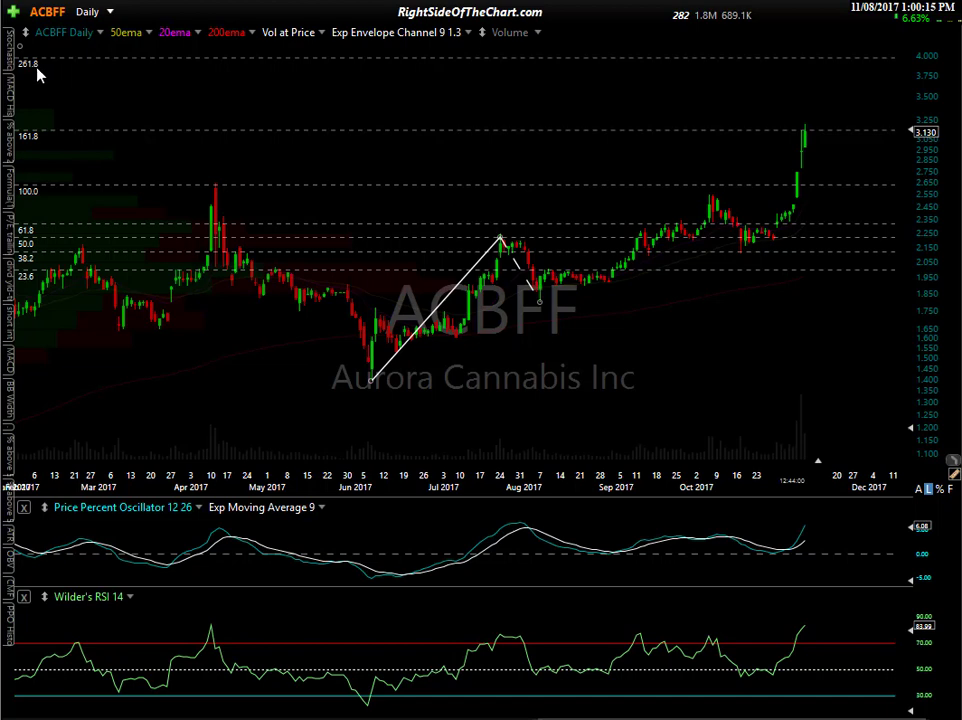
mouse_move(730, 58)
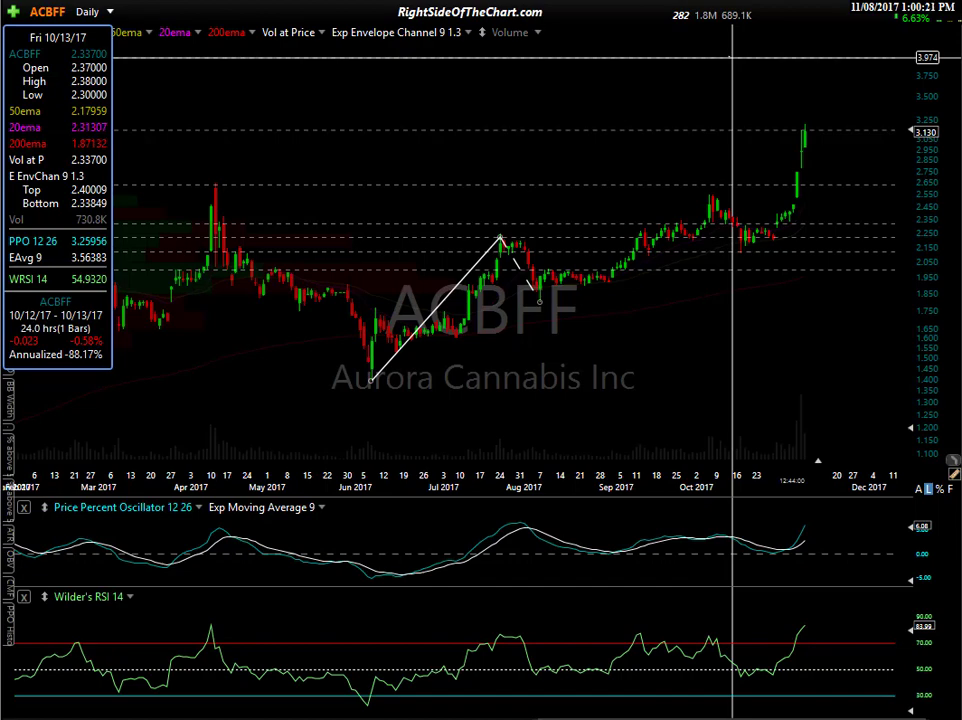
left_click_drag(912, 112, 828, 160)
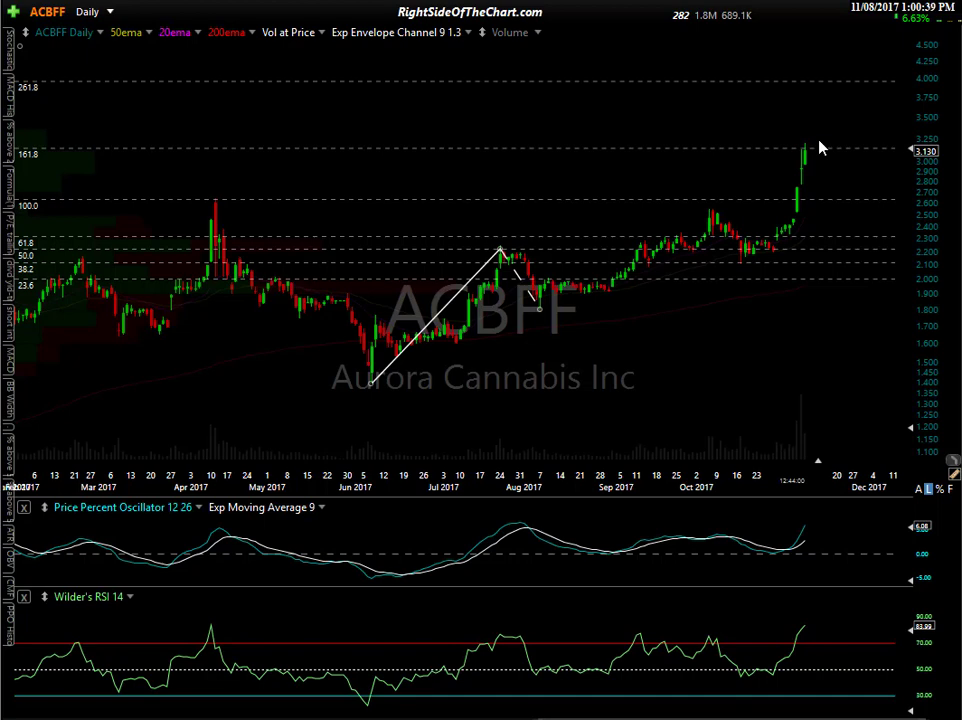
left_click_drag(803, 148, 802, 154)
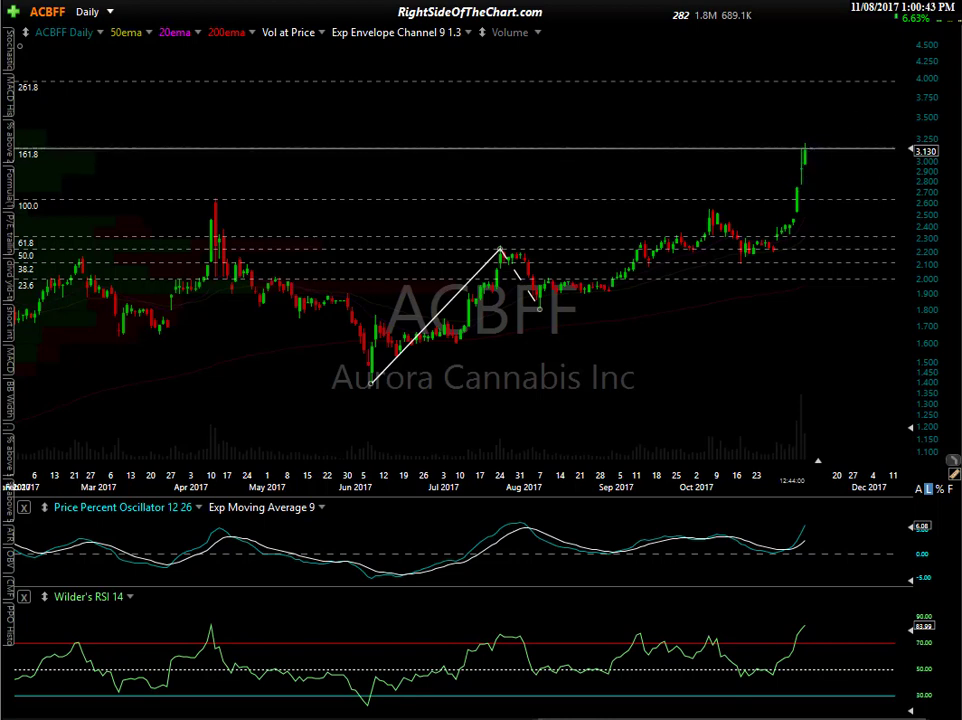
left_click_drag(877, 66, 889, 90)
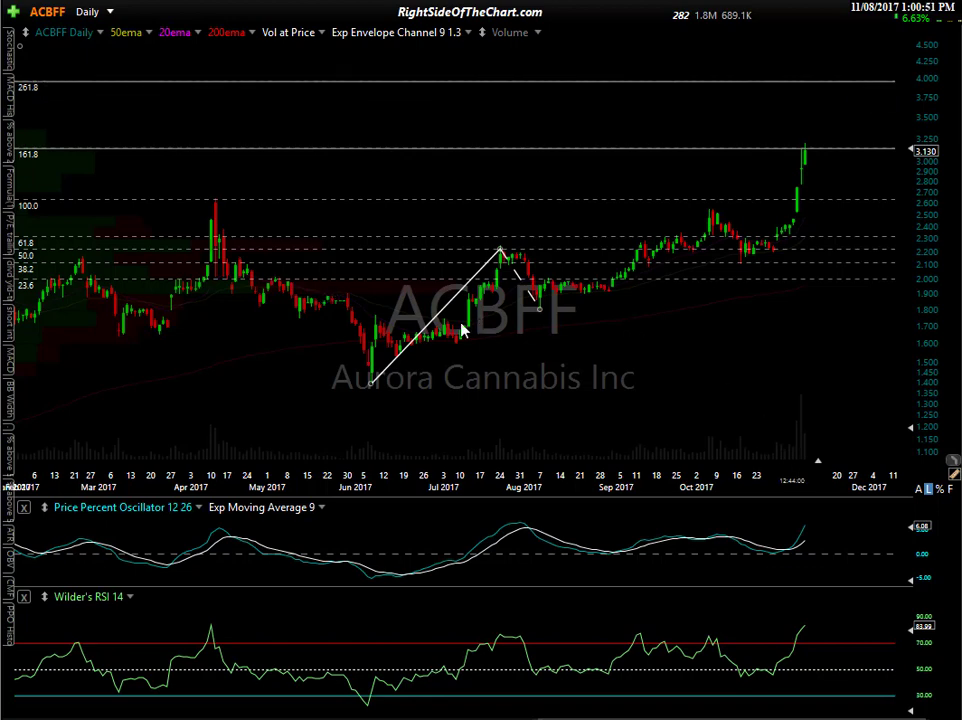
Re-anchor the Fibonacci extension from the early-August low to the early-October high, with its pullback point on the mid-October low
mouse_move(380, 380)
left_mouse_down()
mouse_move(463, 330)
mouse_move(603, 291)
mouse_move(629, 294)
mouse_move(610, 307)
mouse_move(623, 262)
mouse_move(583, 277)
mouse_move(640, 282)
mouse_move(537, 322)
left_mouse_up()
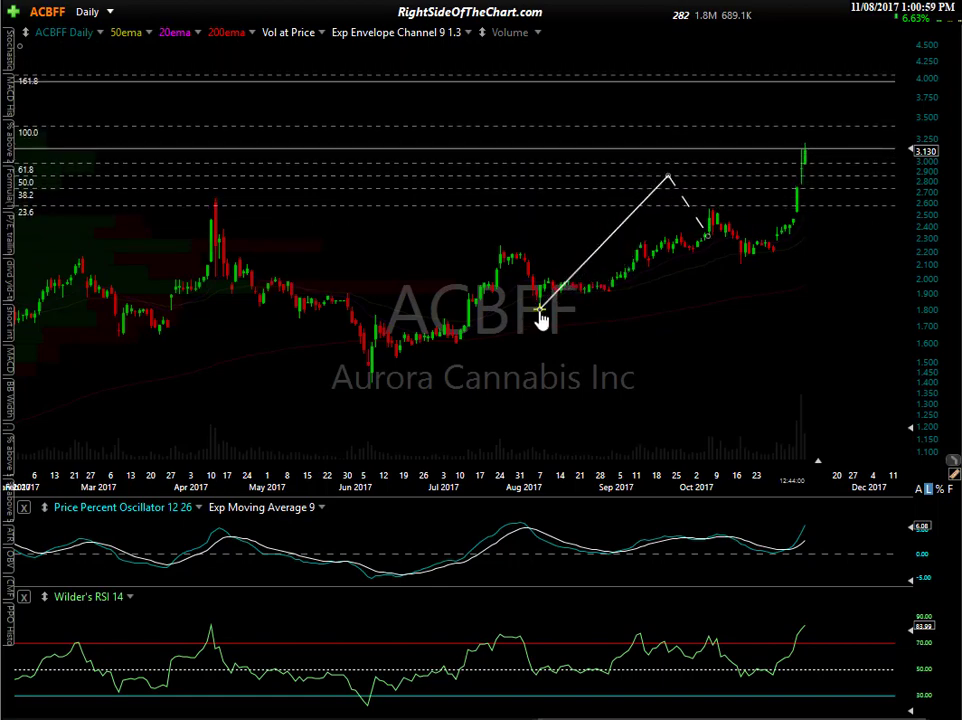
left_click_drag(668, 178, 745, 270)
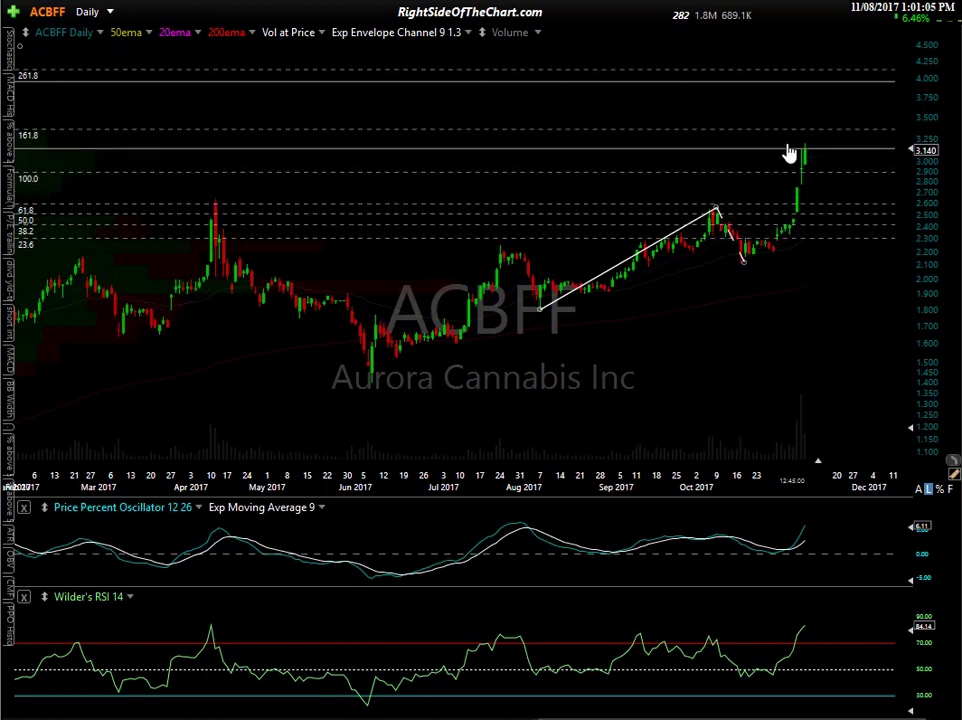
scroll(541, 232, "up", 2)
scroll(546, 227, "down", 2)
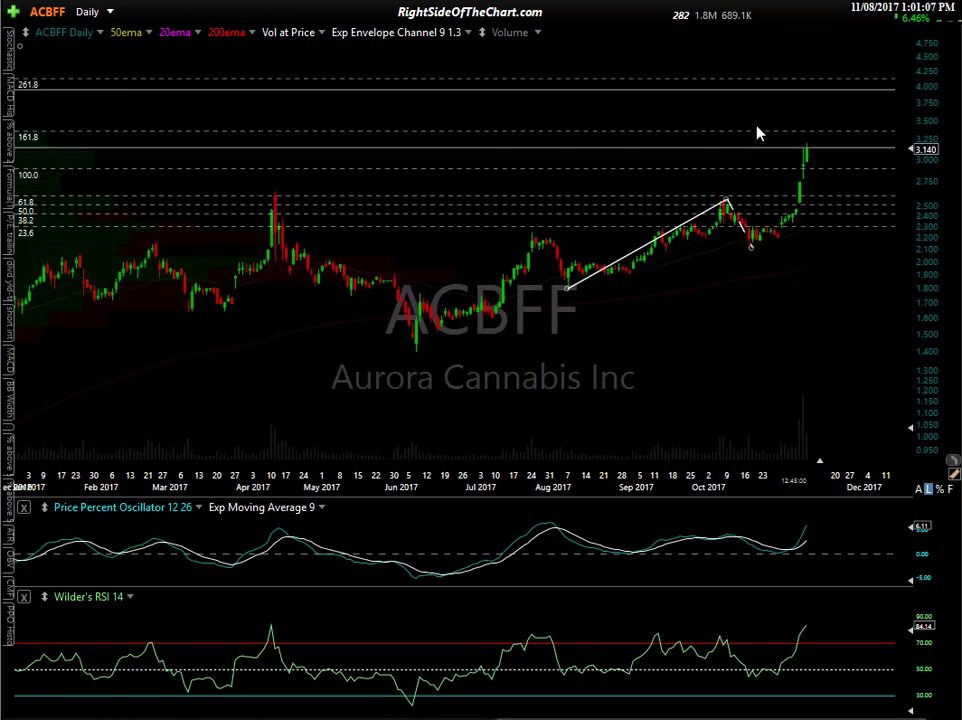
Underline the August base temporarily in magenta and refit the extension from the late-August low, fine-tuning its October high and pullback points
left_click_drag(566, 290, 624, 268)
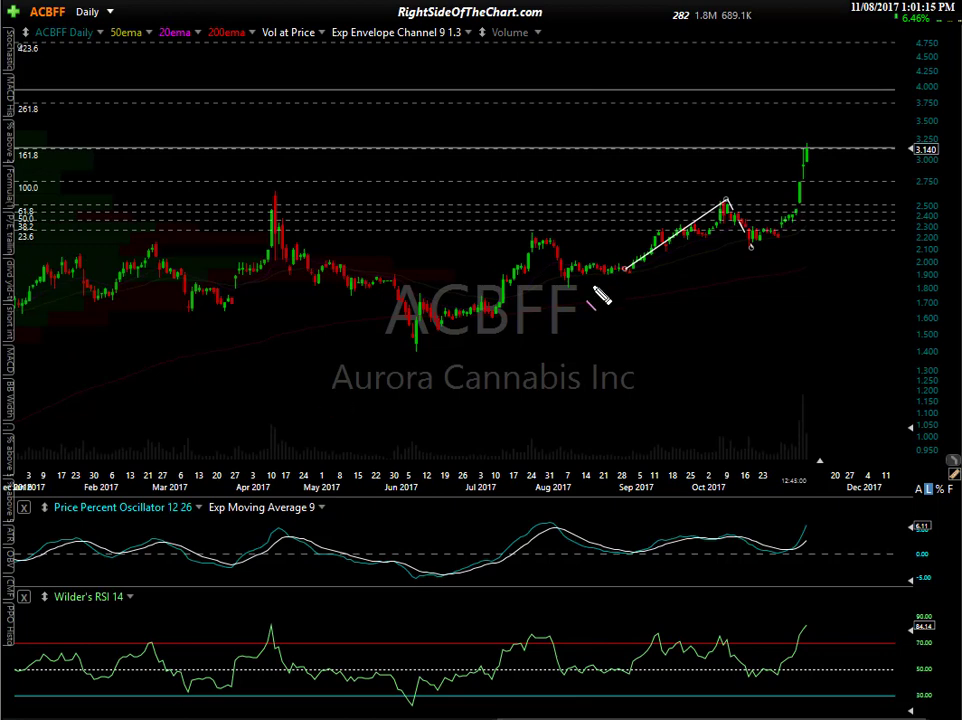
left_click_drag(573, 281, 653, 277)
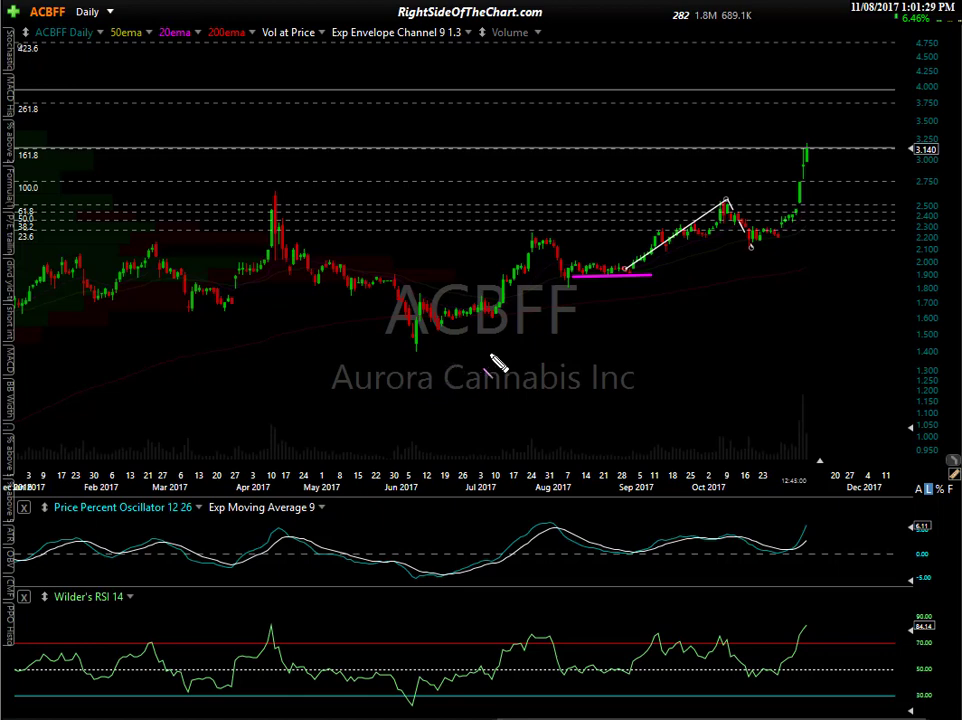
key("Escape")
left_click_drag(623, 272, 607, 284)
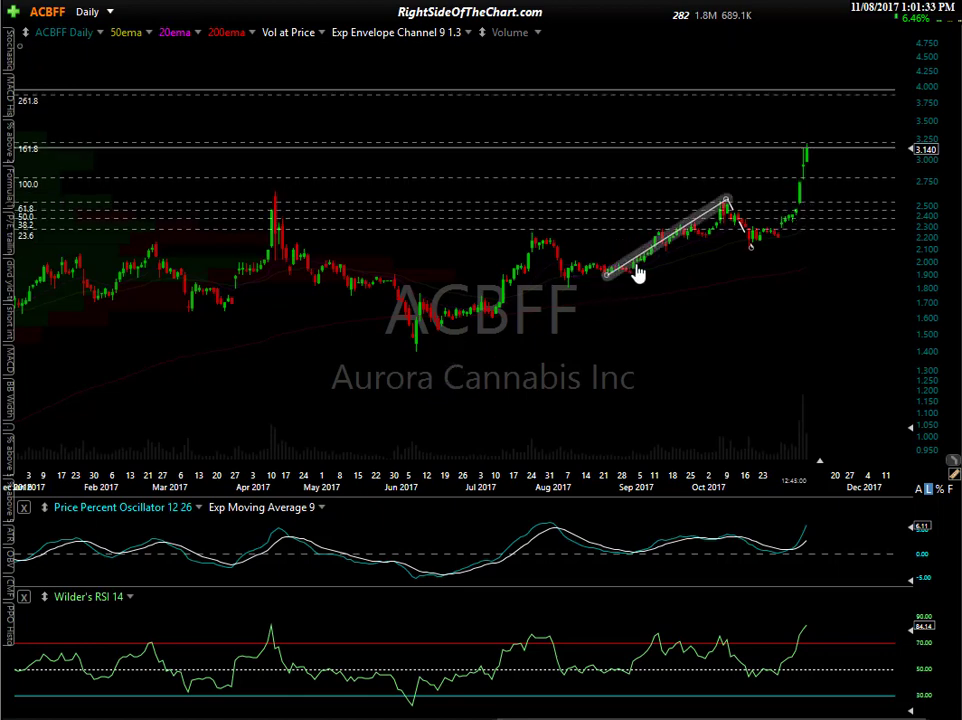
mouse_move(726, 203)
left_mouse_down()
mouse_move(713, 208)
mouse_move(721, 204)
left_mouse_up()
left_click_drag(747, 249, 750, 254)
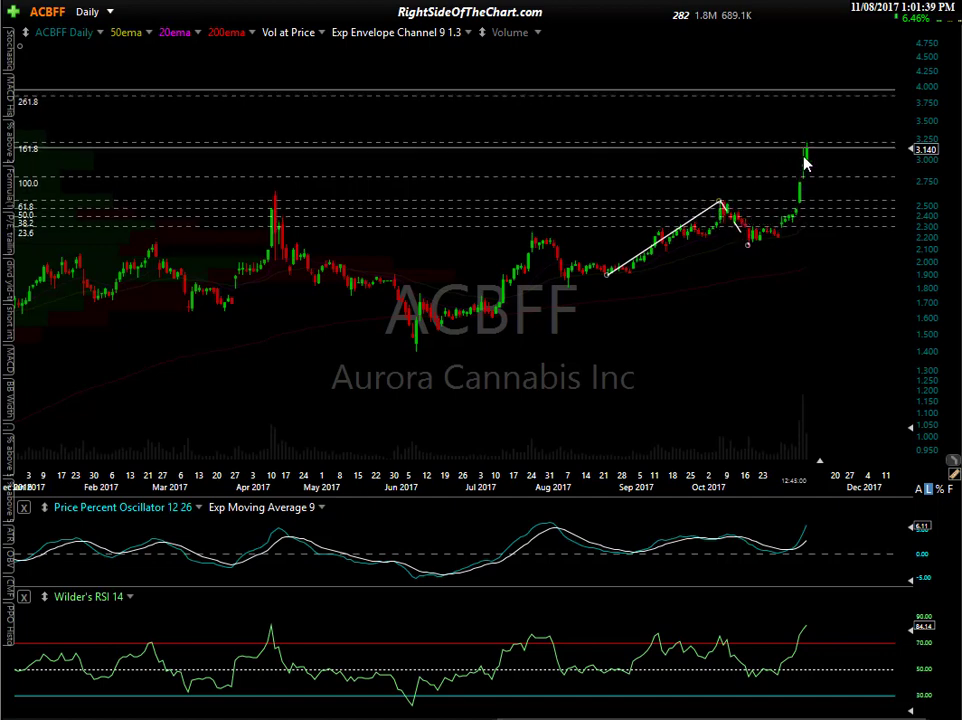
Draw horizontal lines on the 161.8 and 261.8 levels of the refitted extension, just beside the two earlier lines
scroll(797, 183, "up", 2)
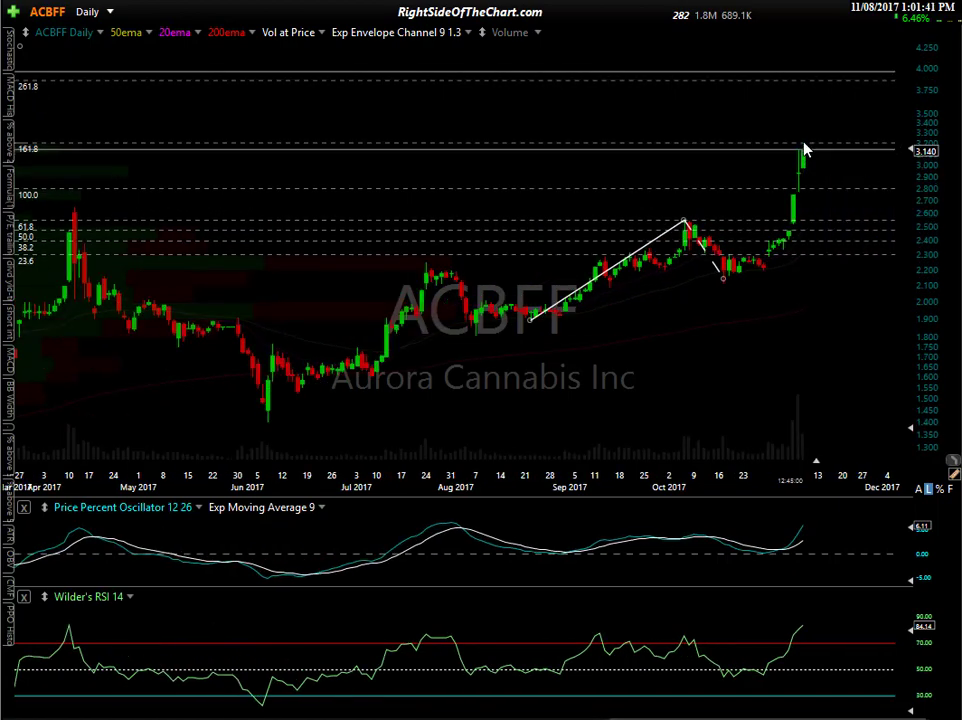
scroll(805, 180, "up", 3)
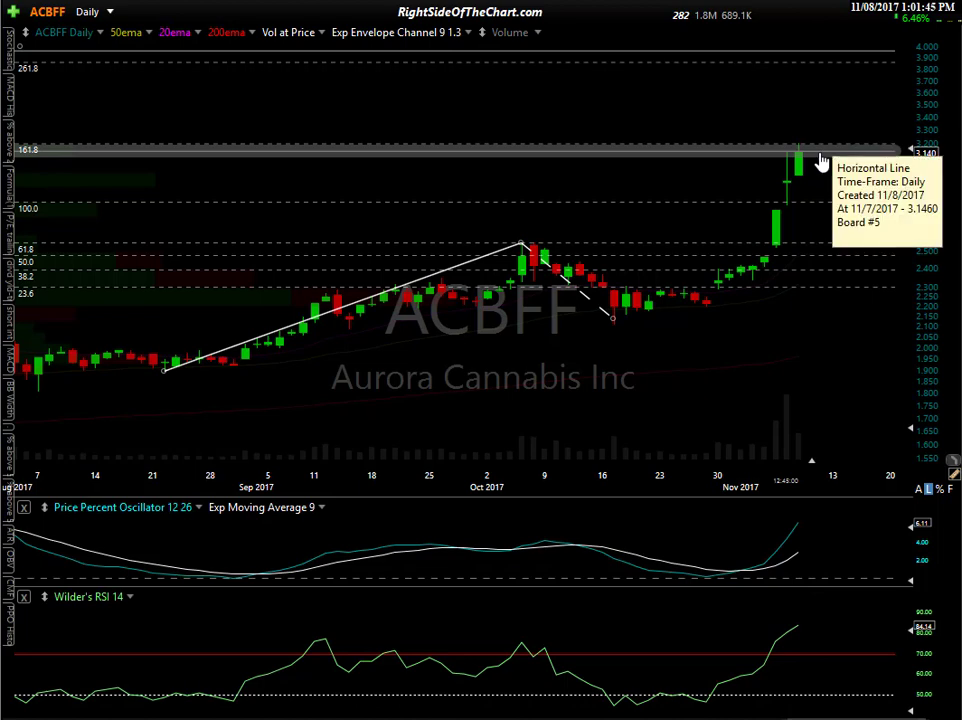
scroll(879, 178, "down", 2)
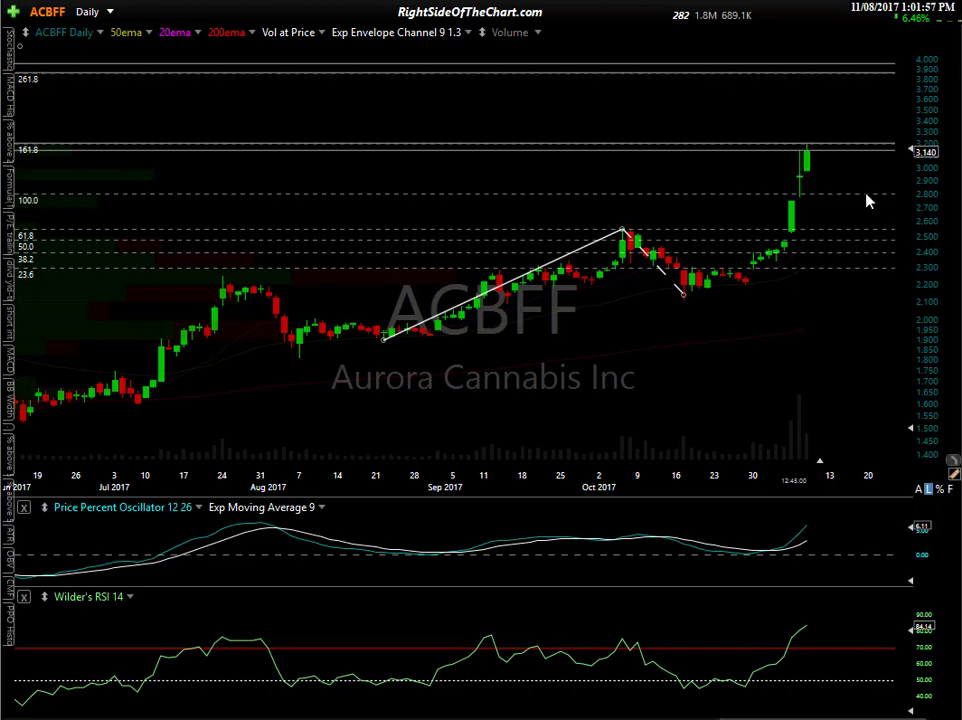
Delete the Fibonacci extension, keeping the four horizontal lines, and compress the price scale to leave more room above them
scroll(865, 140, "down", 4)
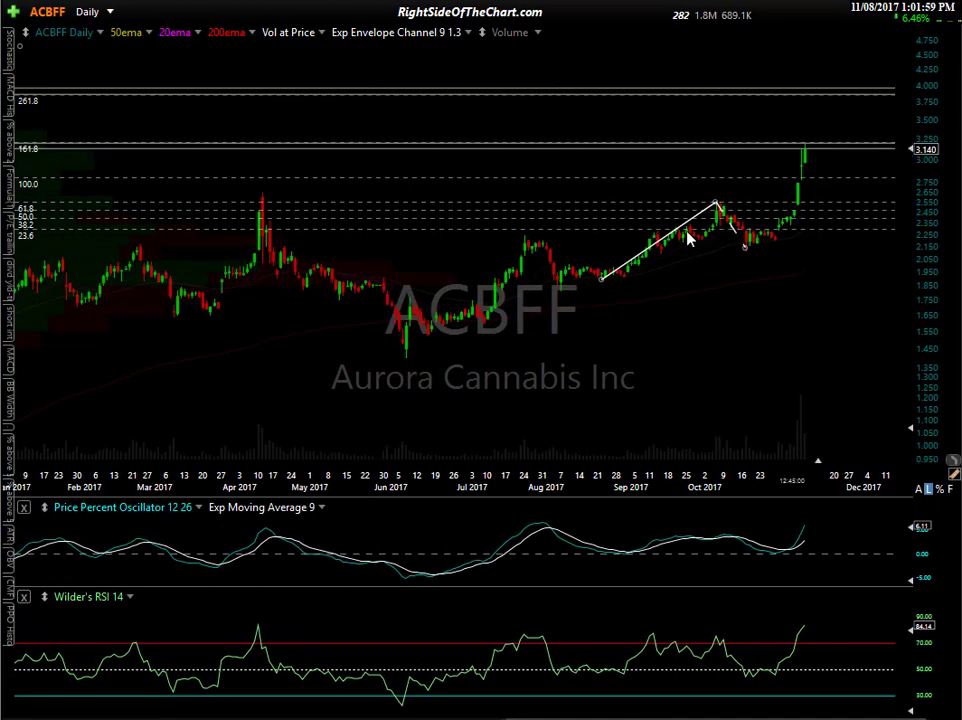
left_click(680, 232)
right_click(681, 238)
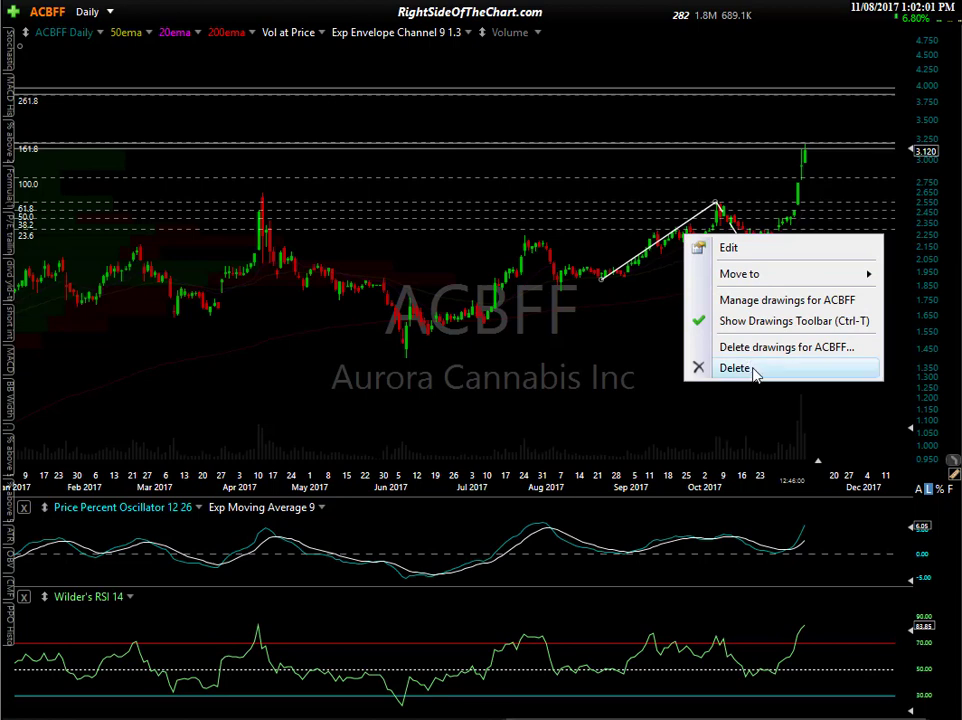
left_click(746, 368)
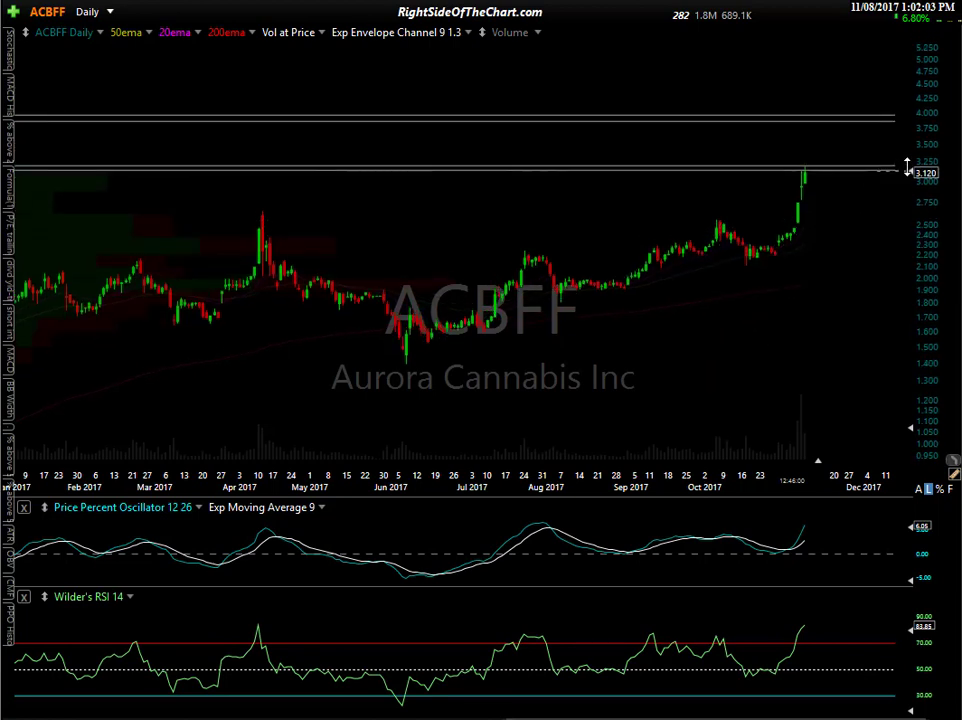
Draw small ellipses around the lower pair of horizontal lines at the latest bars and around the upper pair directly above
mouse_move(804, 174)
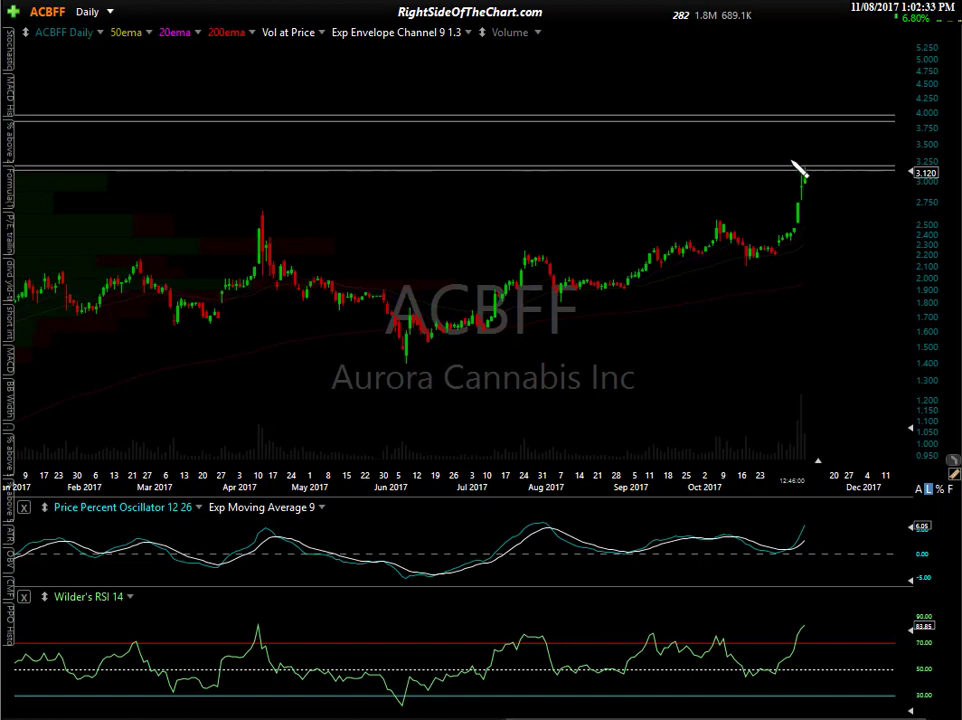
left_click_drag(789, 157, 818, 177)
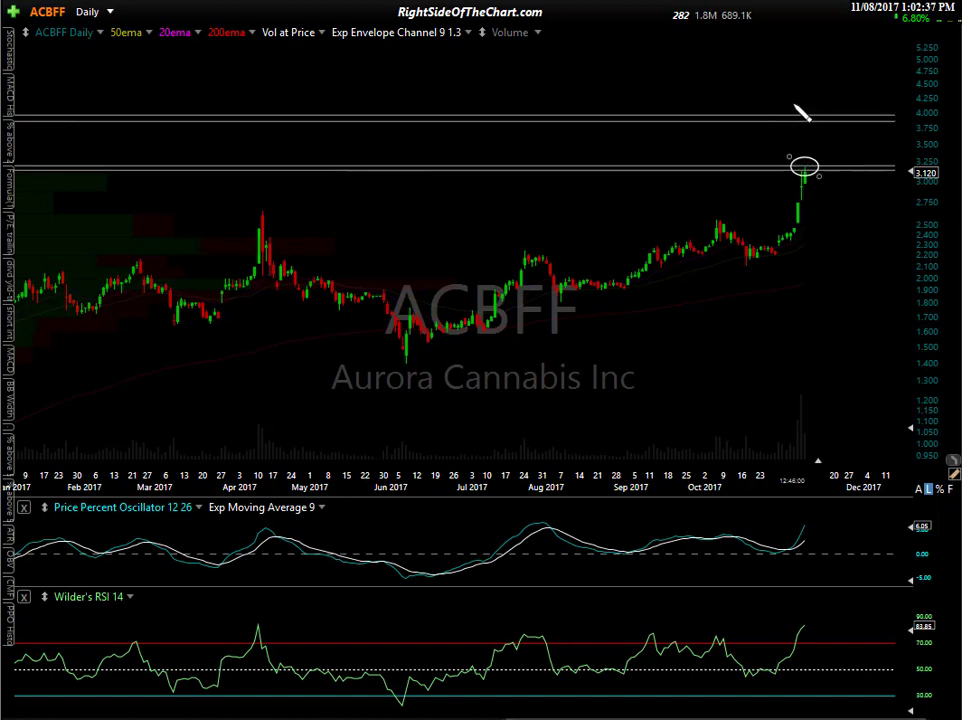
left_click_drag(792, 102, 818, 127)
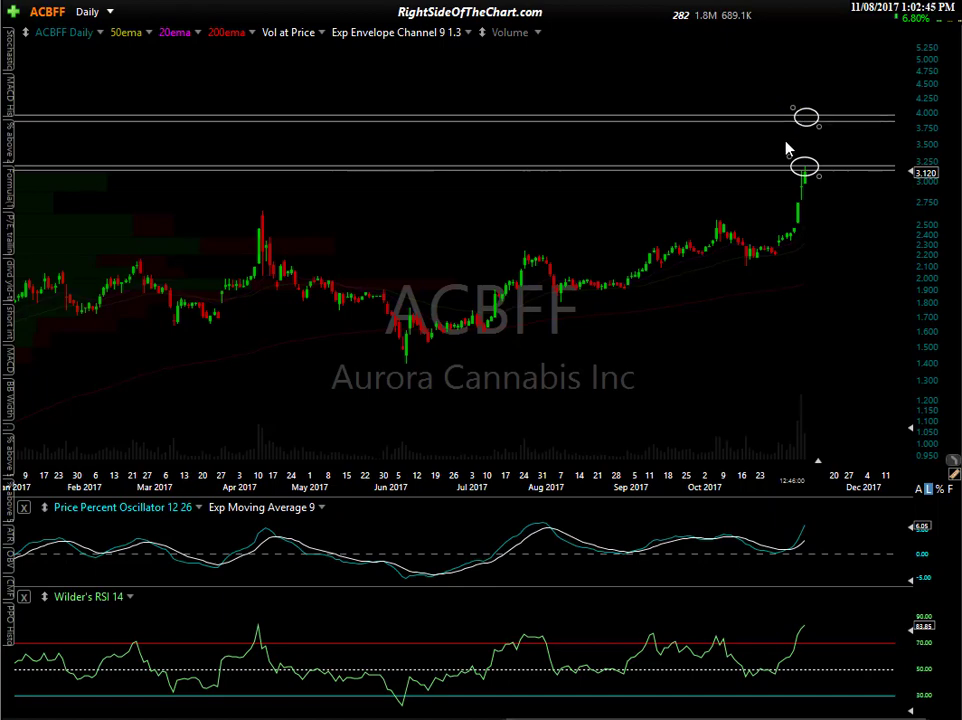
Examine both circled target zones against the longer price history and measure the price range between the upper pair of lines
scroll(795, 115, "down", 3)
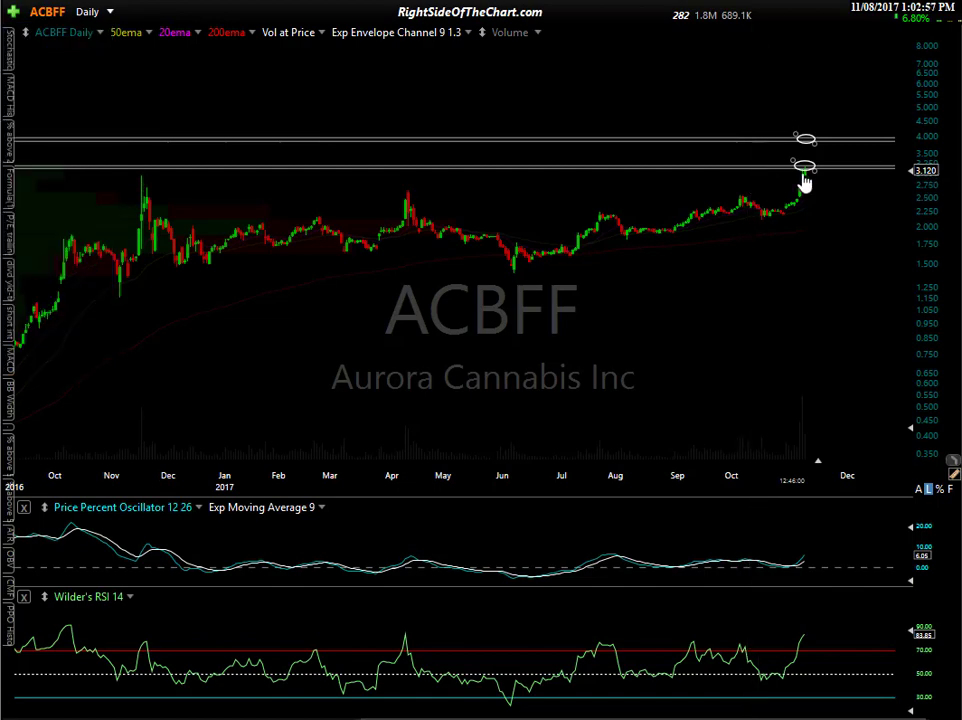
scroll(859, 150, "up", 5)
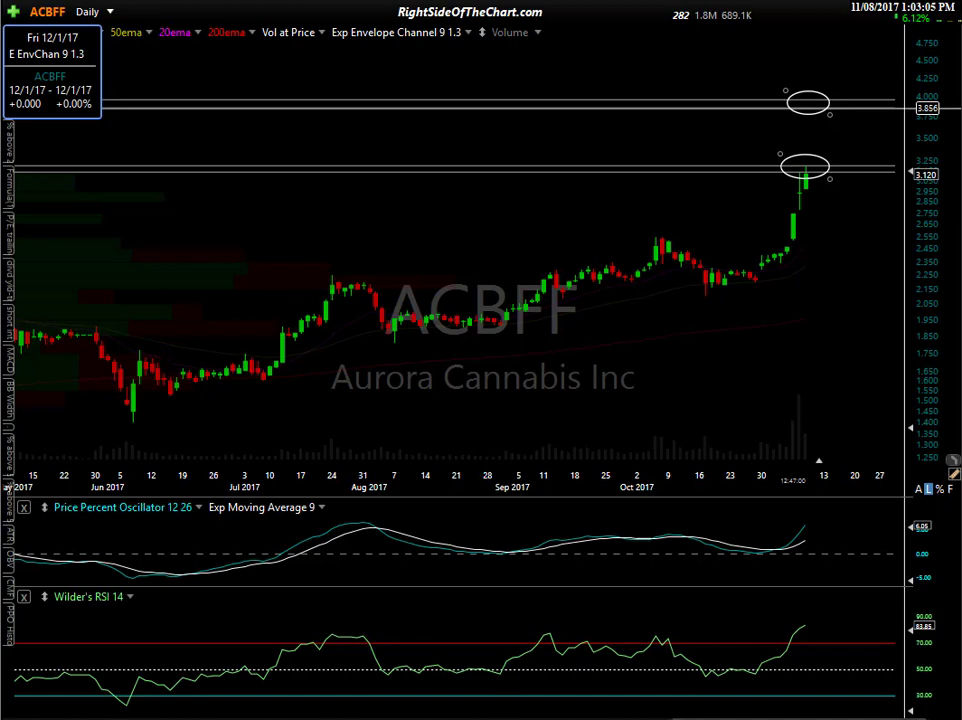
left_click_drag(850, 108, 850, 99)
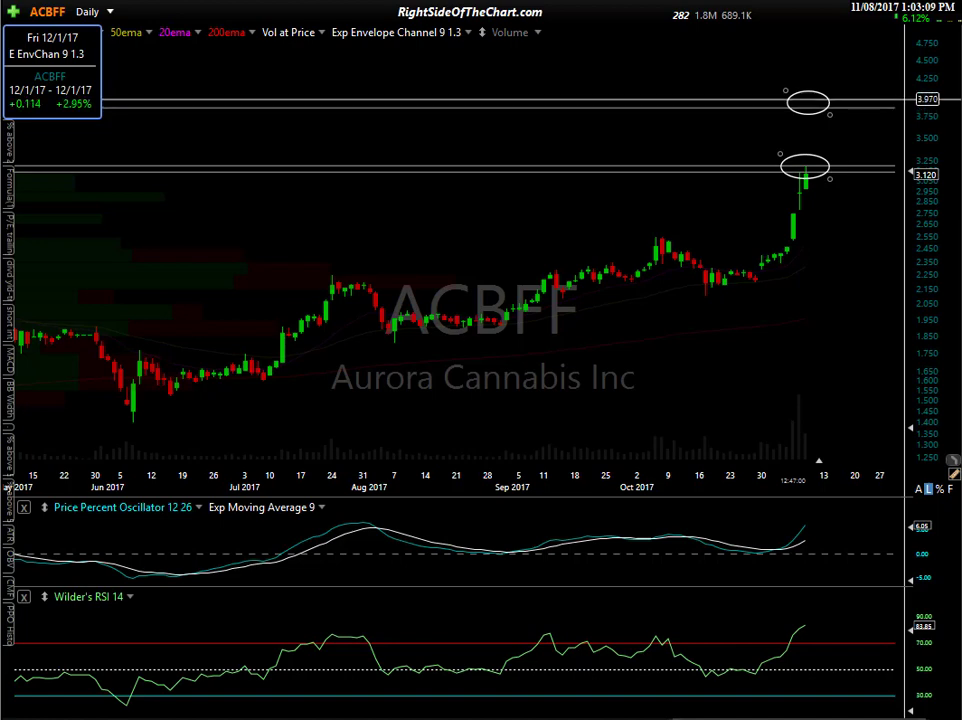
scroll(865, 159, "down", 5)
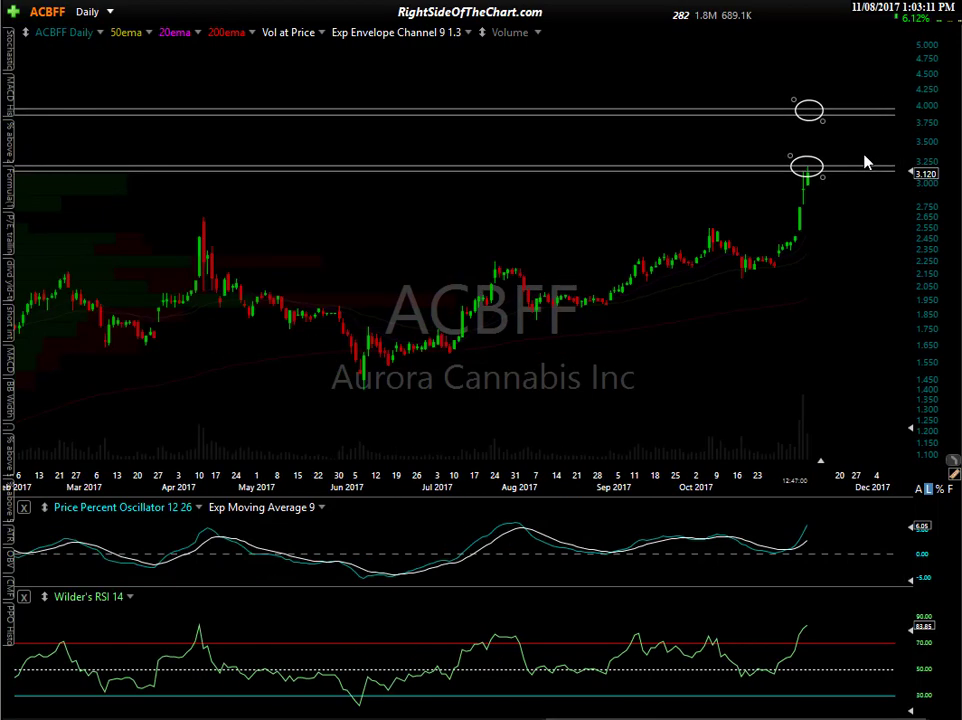